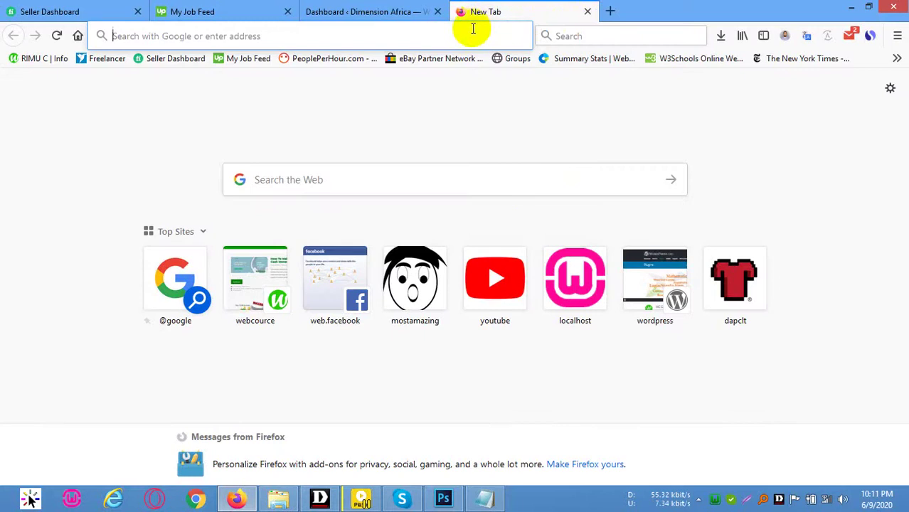
Load wordpress.org in the new browser tab.
click(472, 30)
text(wordpre)
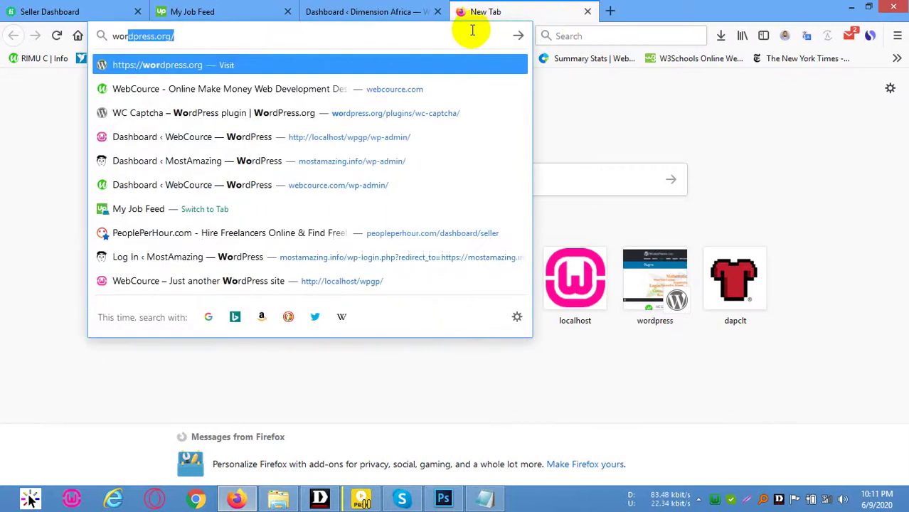
click(274, 65)
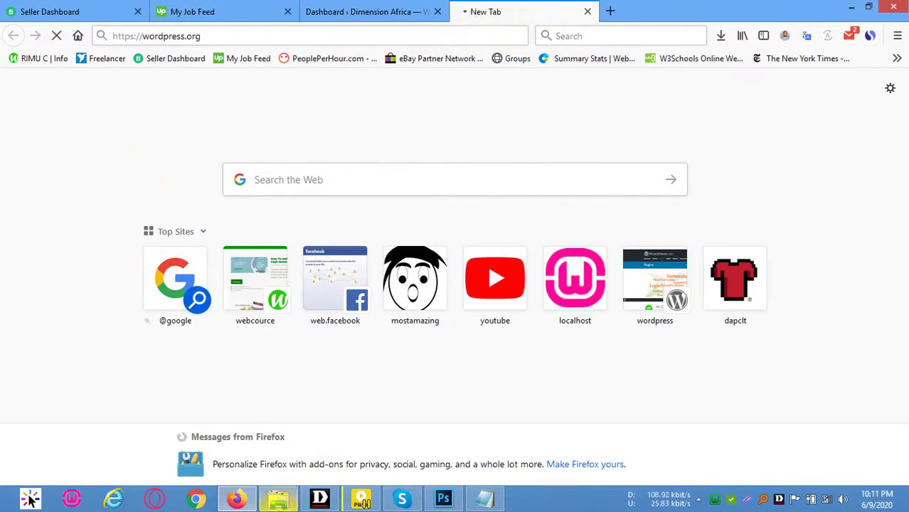
Open WampServer's www directory and look through its folders.
click(278, 498)
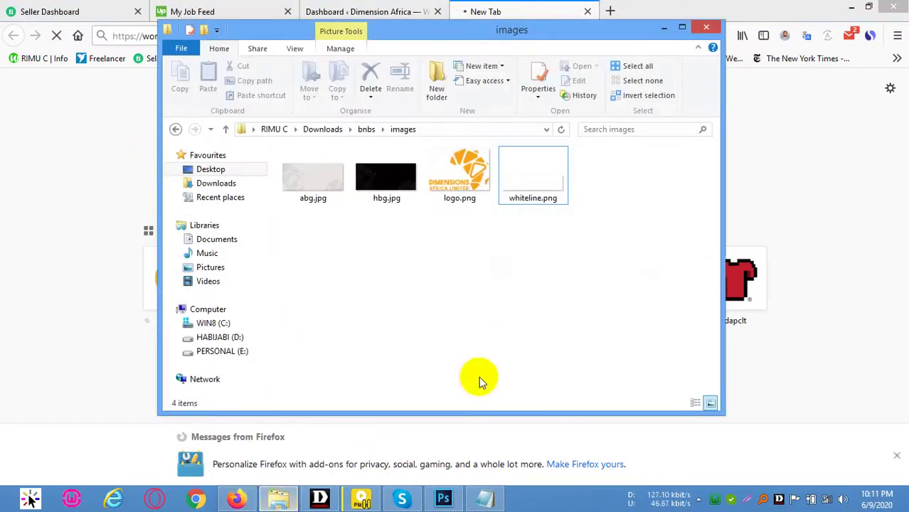
click(717, 501)
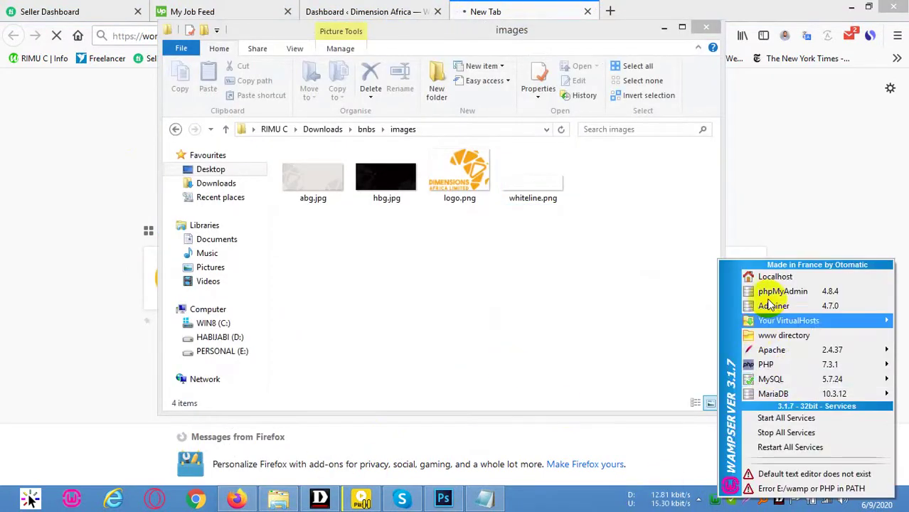
click(782, 335)
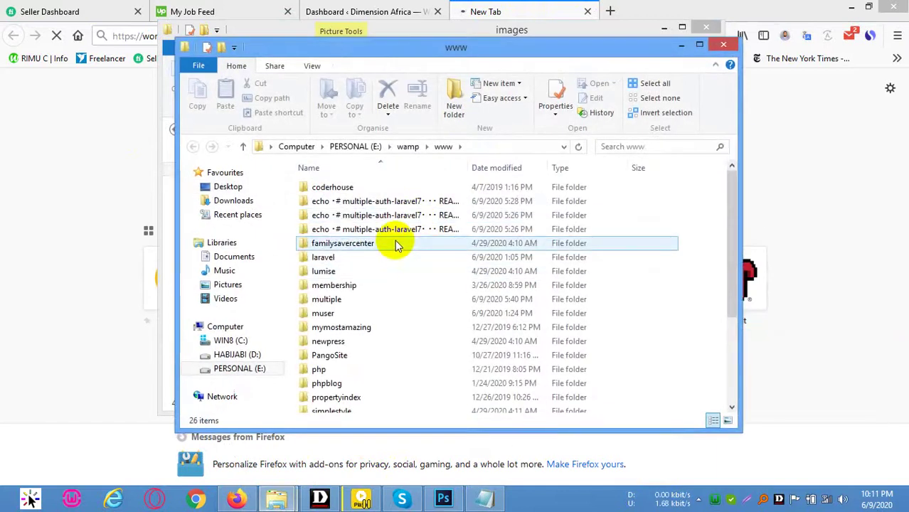
scroll(420, 256, down, 3)
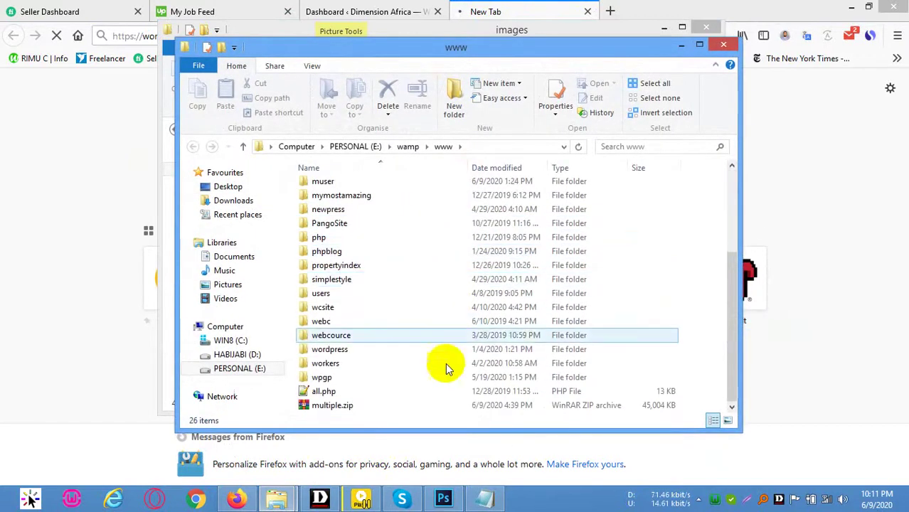
scroll(435, 377, up, 3)
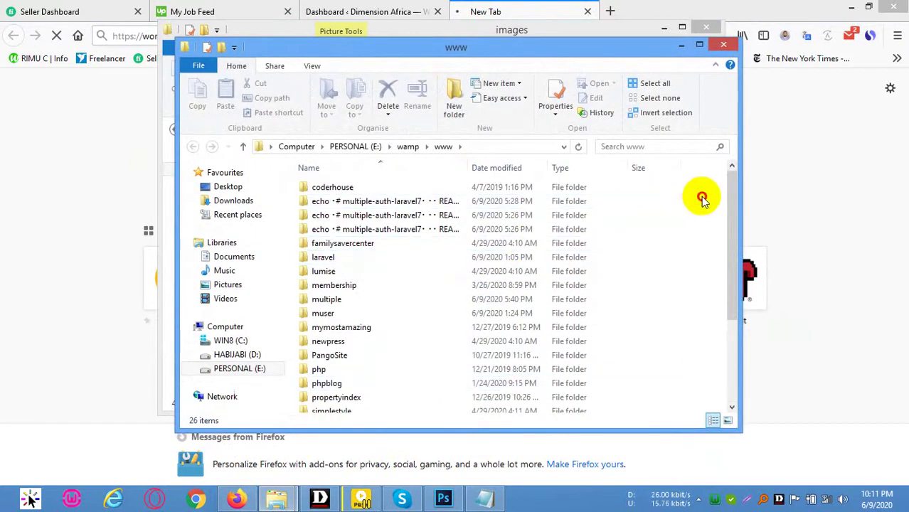
Delete the three folders whose names start with "echo" and contain multiple-auth-laravel7 from the www directory.
drag(700, 197, 427, 224)
right_click(427, 223)
click(453, 412)
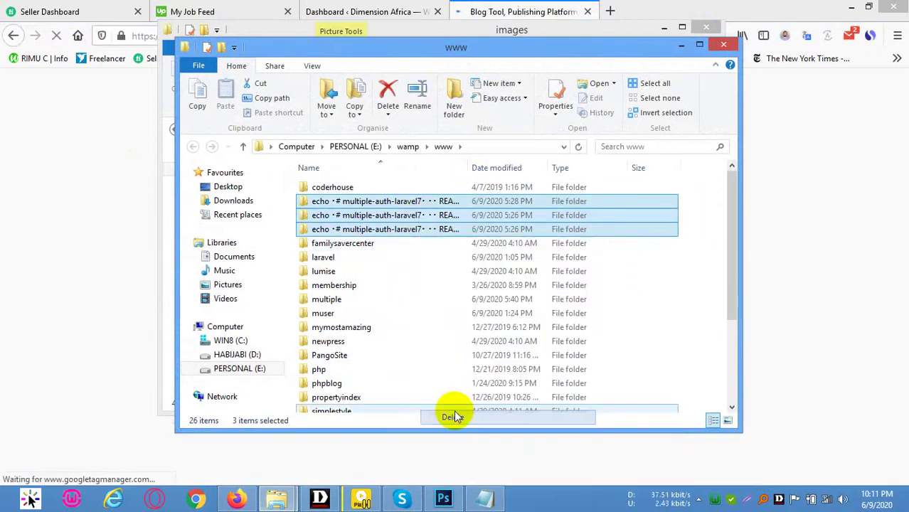
scroll(653, 300, down, 2)
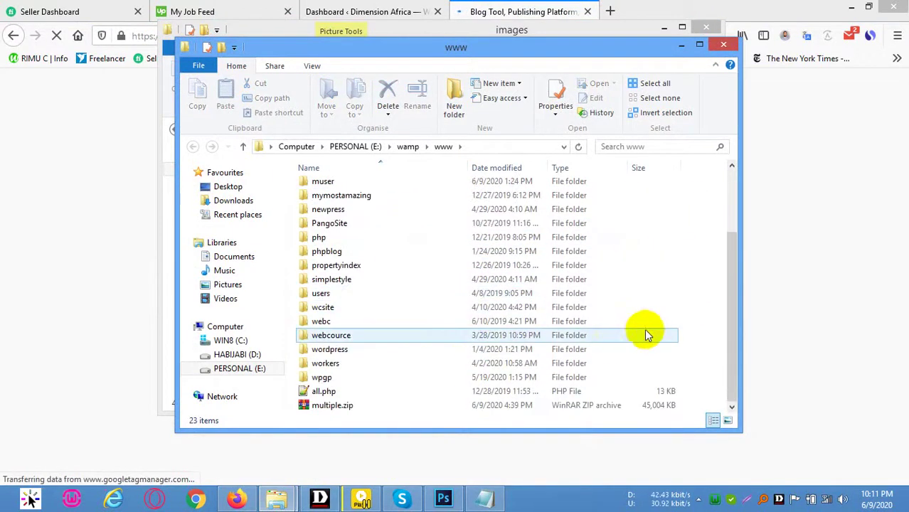
scroll(720, 224, up, 3)
Check the wordpress.org tab in Firefox, and switch to Photoshop to view the Contact Page.psd design.
click(463, 15)
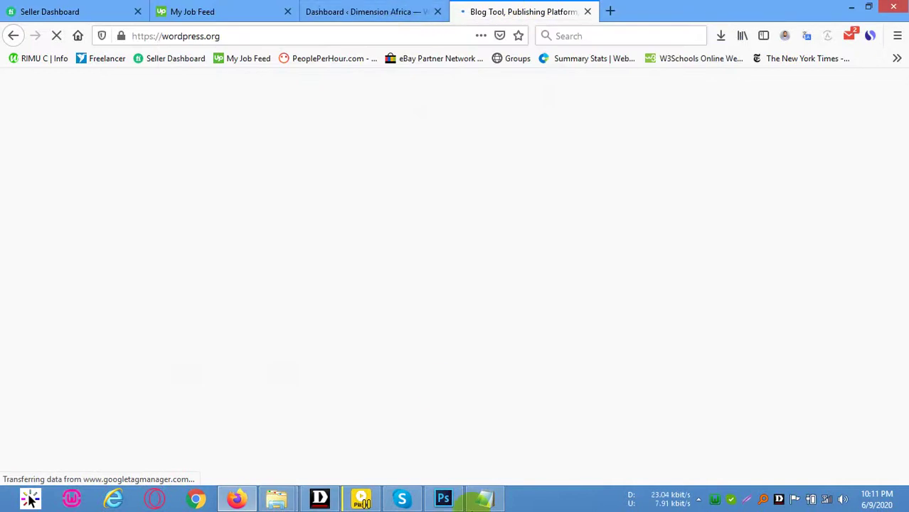
click(443, 500)
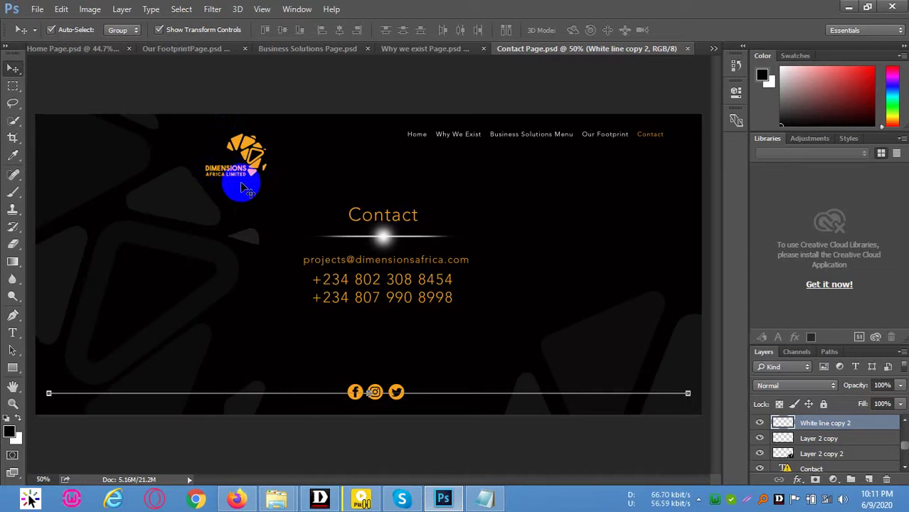
click(324, 498)
Create a new folder named dal in the www directory and open it.
mouse_move(290, 503)
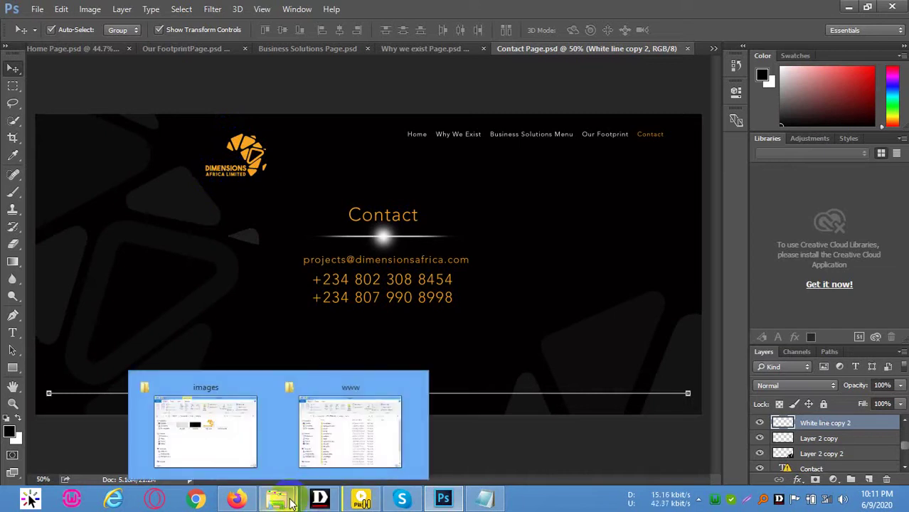
click(364, 444)
right_click(649, 299)
right_click(700, 328)
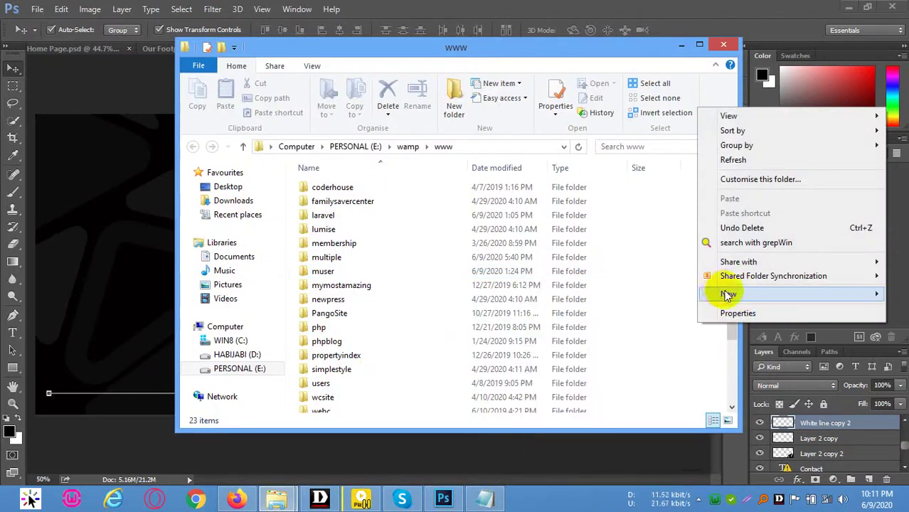
mouse_move(725, 291)
click(604, 293)
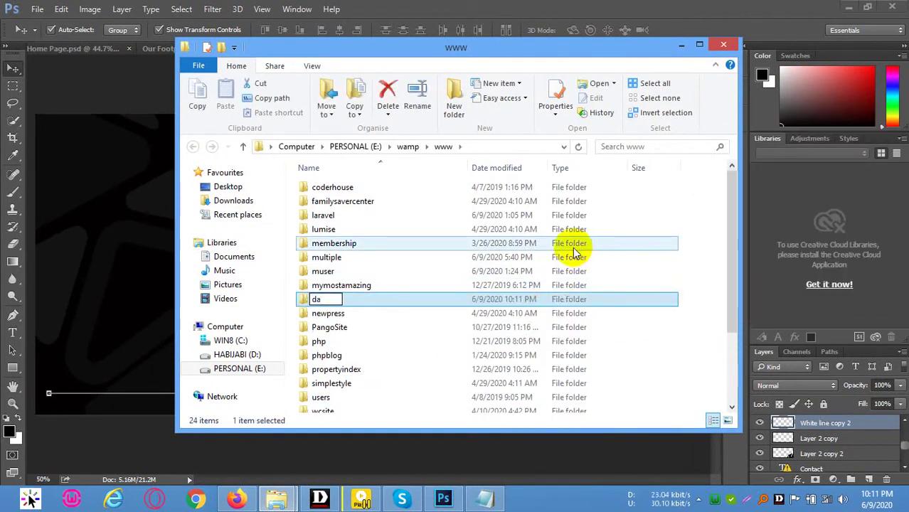
key(Return)
key(Return)
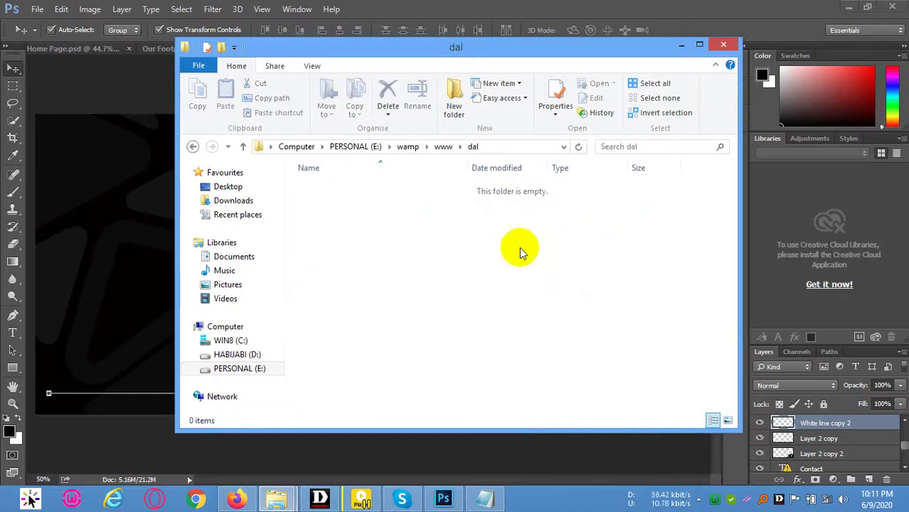
Switch back to Firefox and look through the wordpress.org home page, including its Get WordPress link.
click(606, 14)
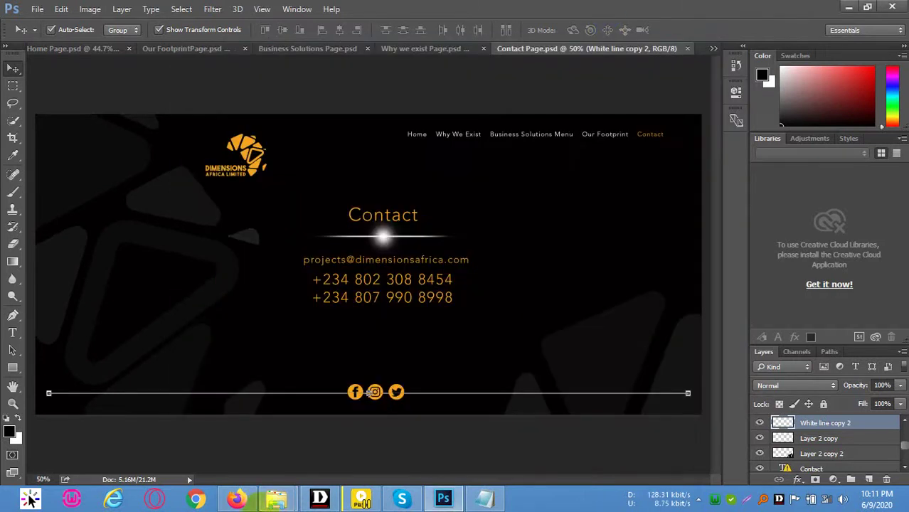
click(238, 500)
click(309, 36)
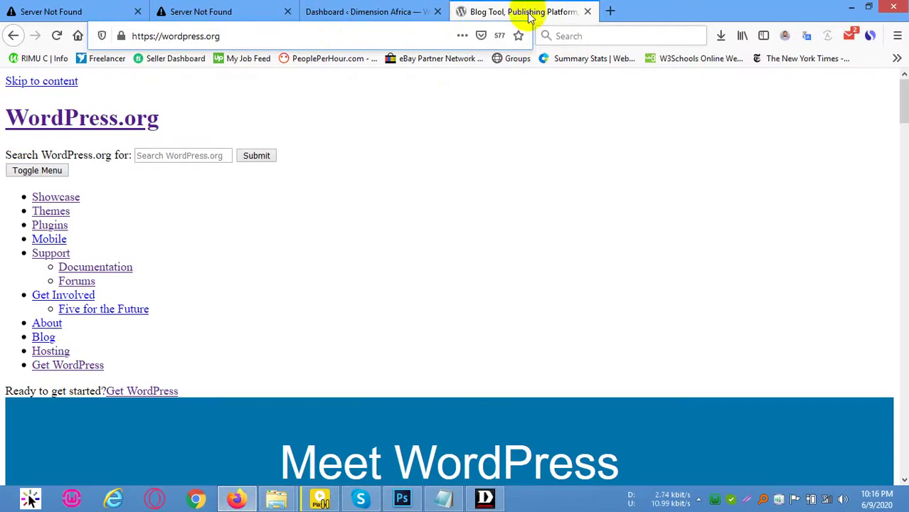
scroll(597, 202, down, 5)
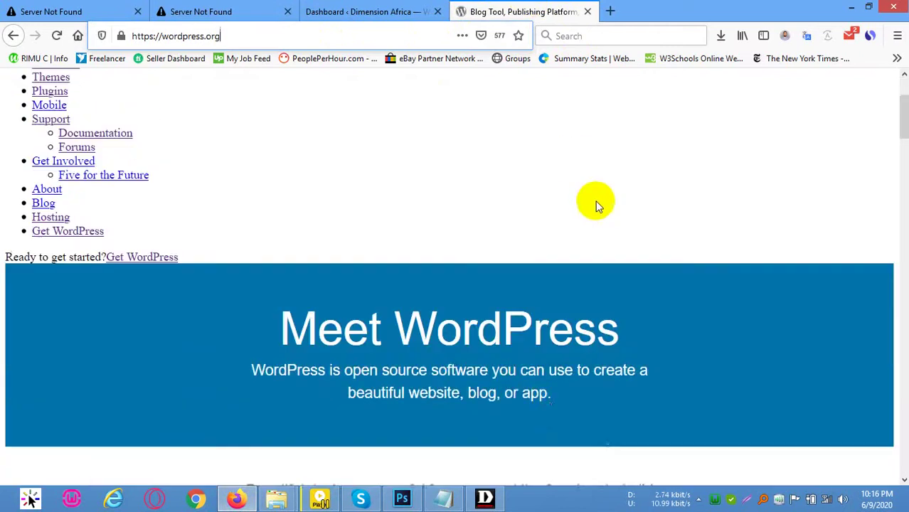
scroll(541, 391, down, 10)
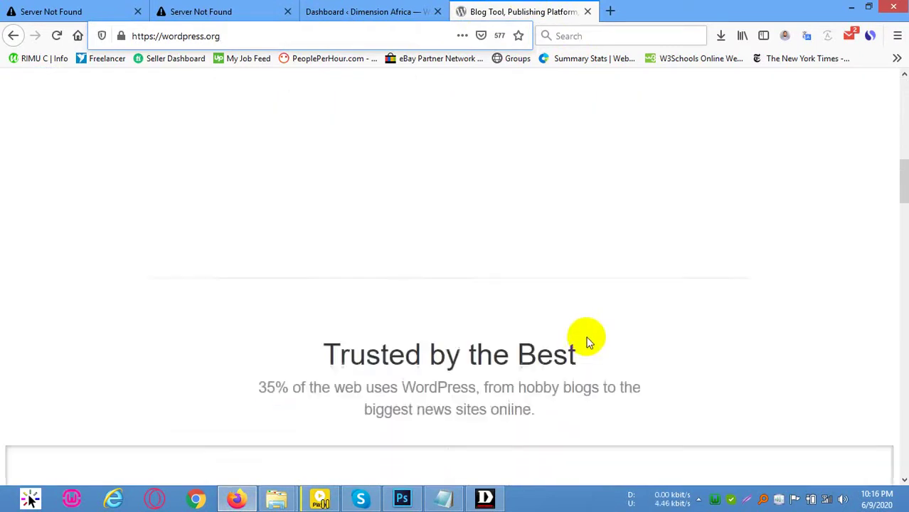
scroll(590, 338, down, 7)
scroll(872, 382, up, 5)
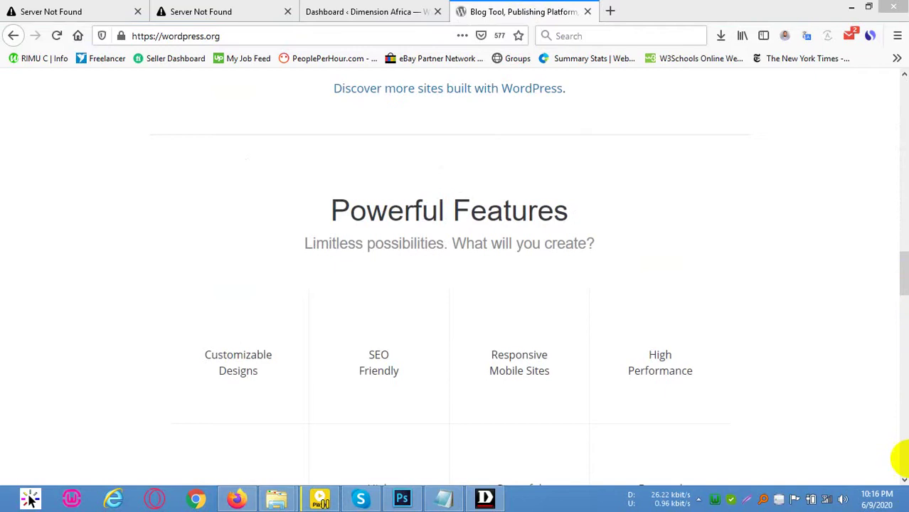
click(430, 8)
click(517, 8)
scroll(882, 246, up, 5)
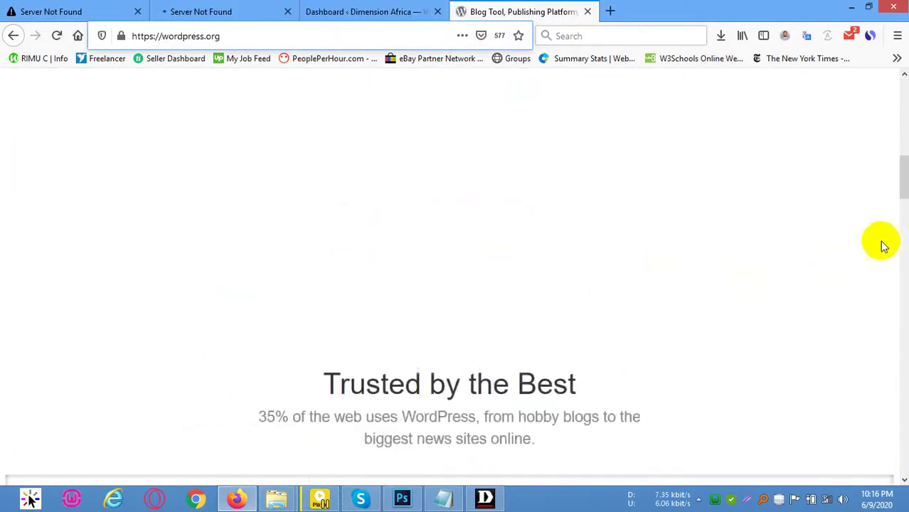
scroll(879, 228, up, 10)
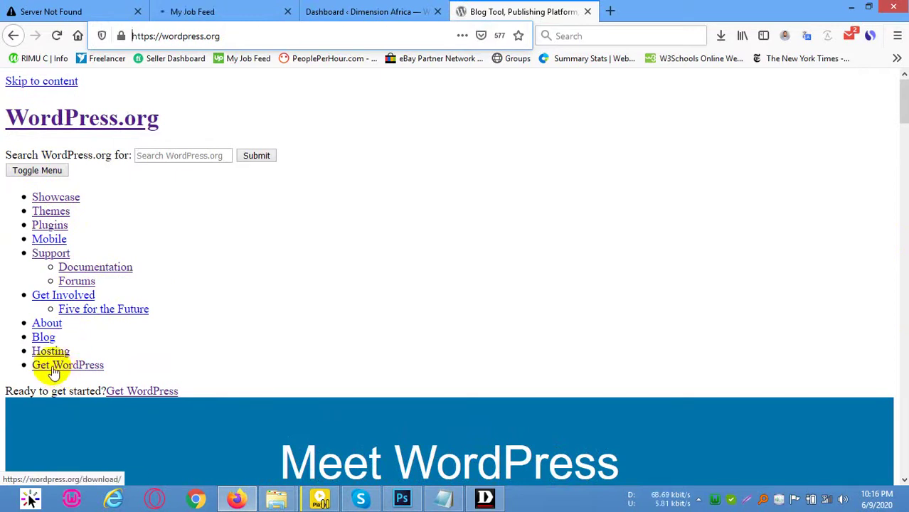
scroll(431, 340, down, 10)
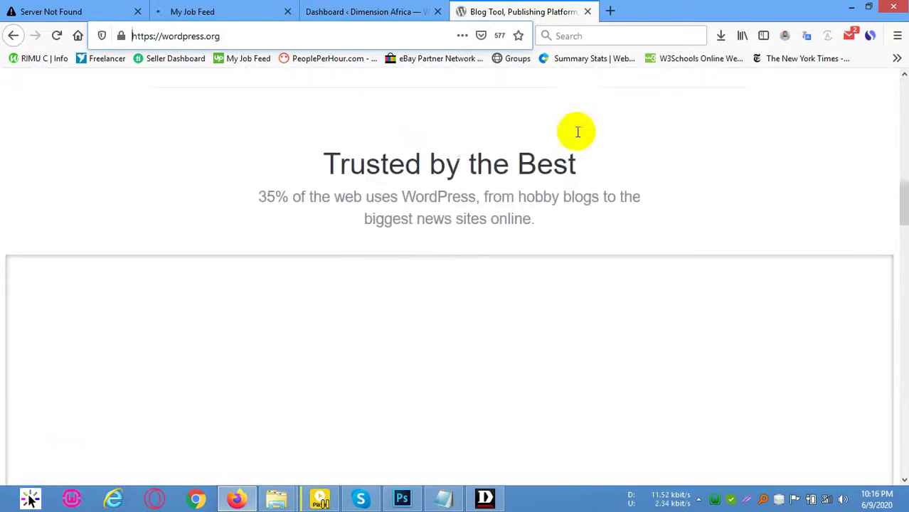
Search the computer's files for "wordpress 5." with Everything.
click(764, 498)
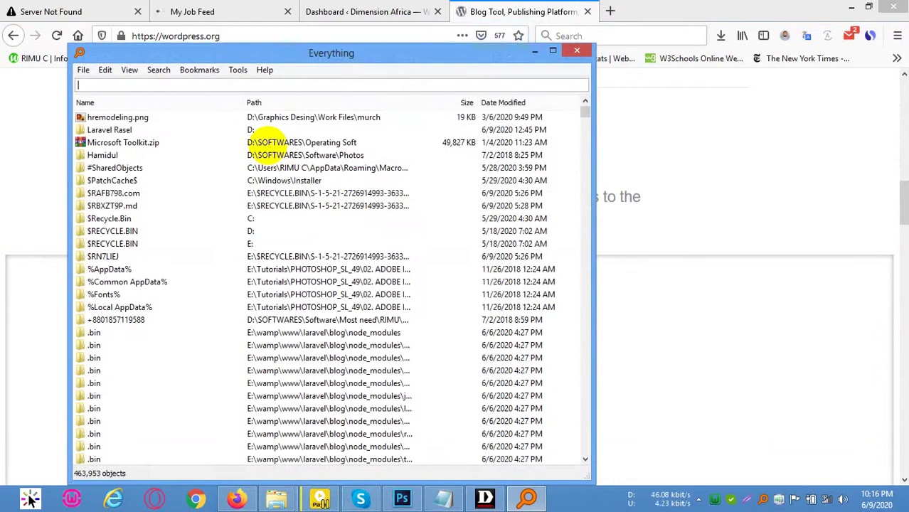
text(woredpr)
key(BackSpace)
key(BackSpace)
key(BackSpace)
key(BackSpace)
text(dp)
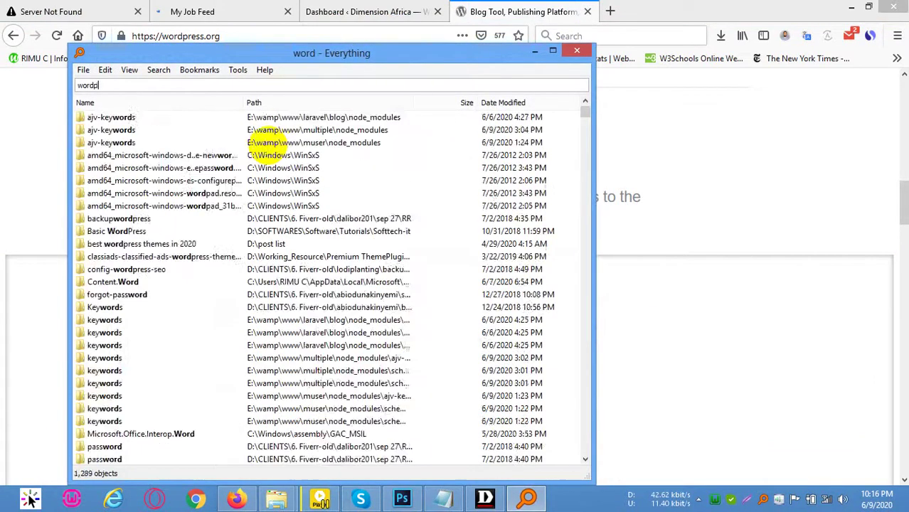
text(ress)
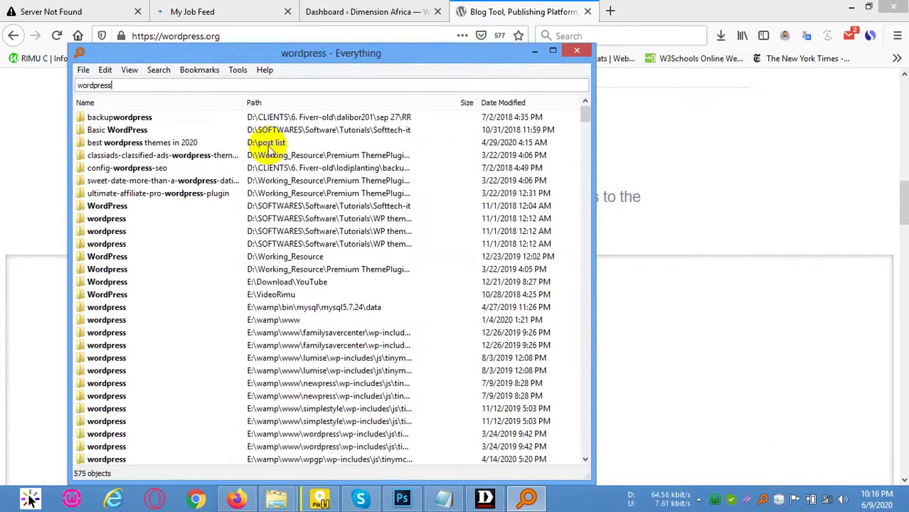
text(.)
key(BackSpace)
text(5)
key(BackSpace)
text(5)
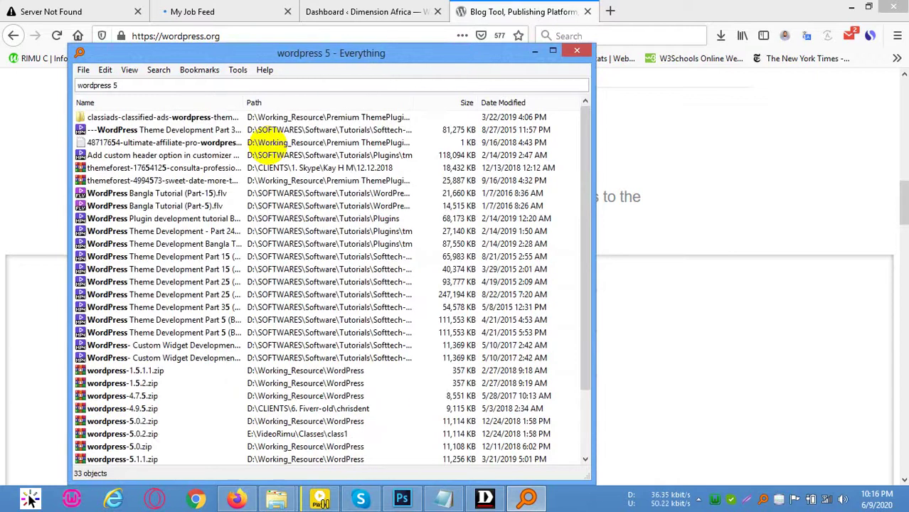
text(.)
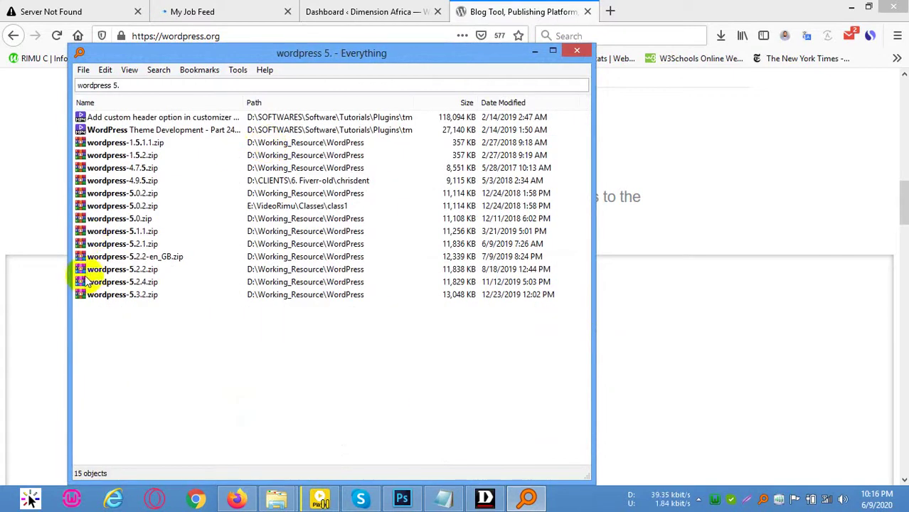
Open the wordpress-5.3.2.zip archive and go into its wordpress folder.
click(125, 299)
double_click(126, 296)
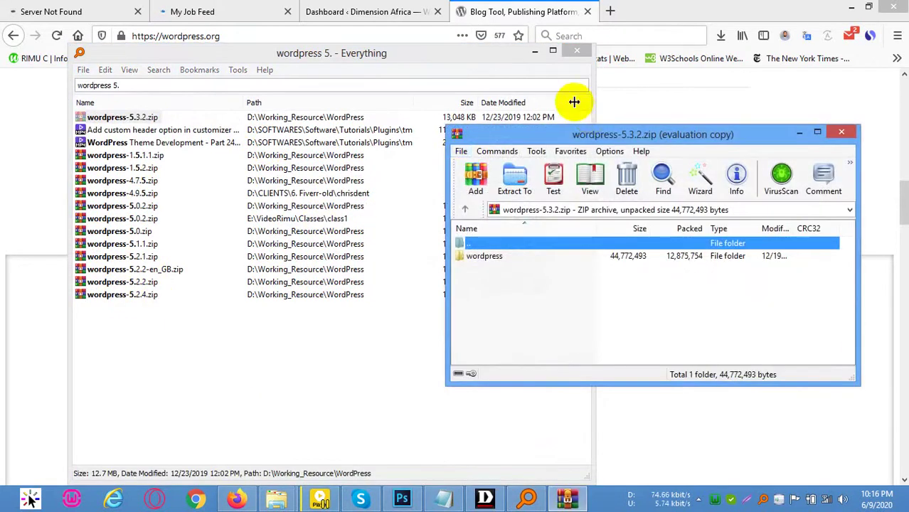
click(585, 144)
double_click(517, 256)
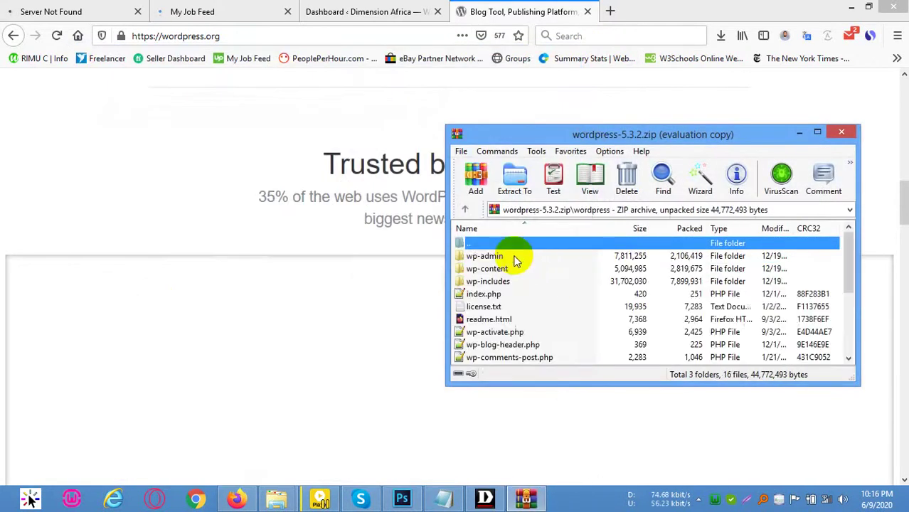
Extract all files and folders from the archive's wordpress folder into the dal folder.
mouse_move(277, 498)
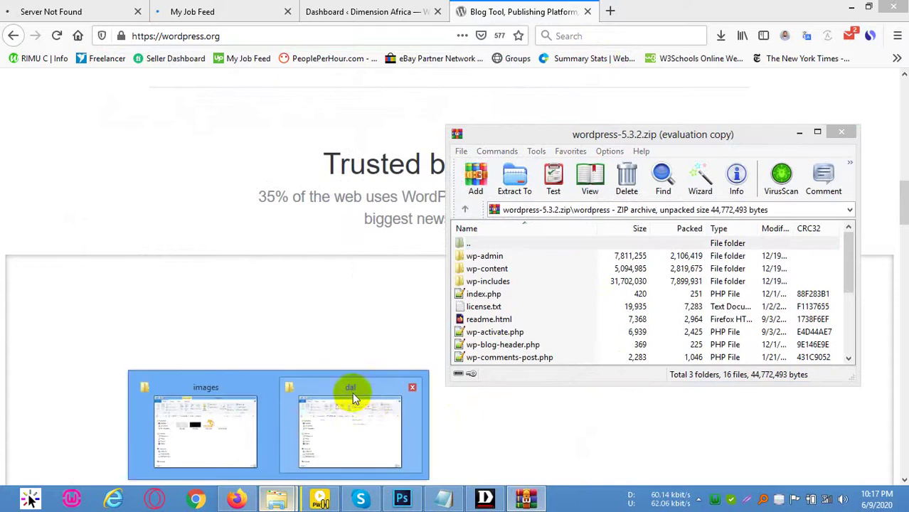
click(352, 392)
click(804, 271)
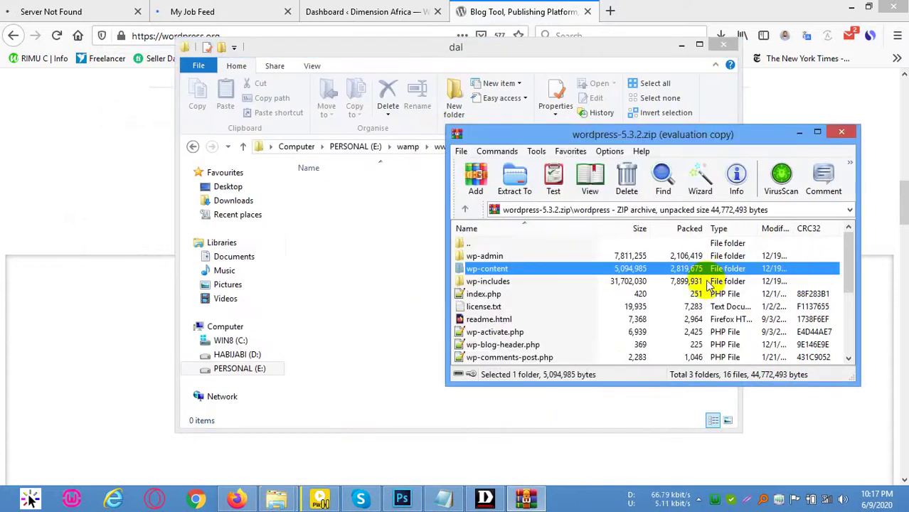
key(ctrl+a)
drag(639, 274, 342, 285)
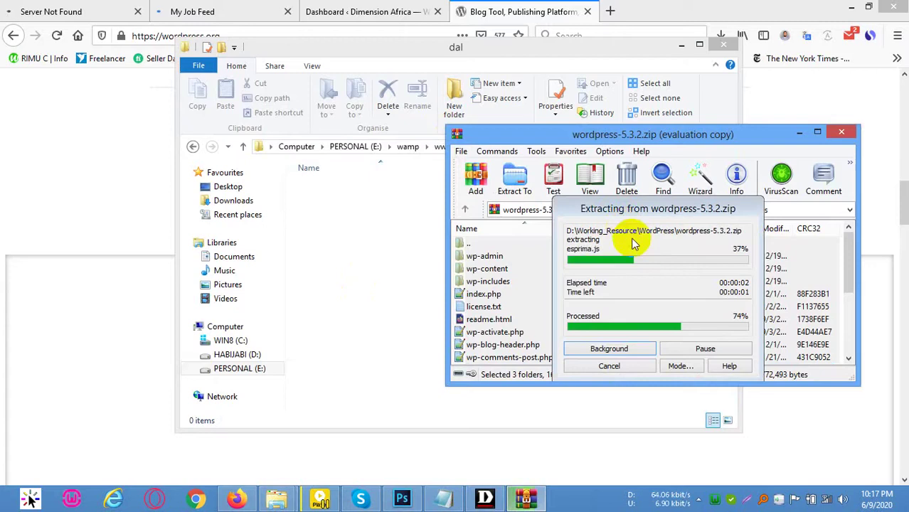
Open localhost/phpmyadmin in a new Firefox tab and log in to the MySQL server as root.
click(601, 11)
key(ctrl+t)
click(433, 40)
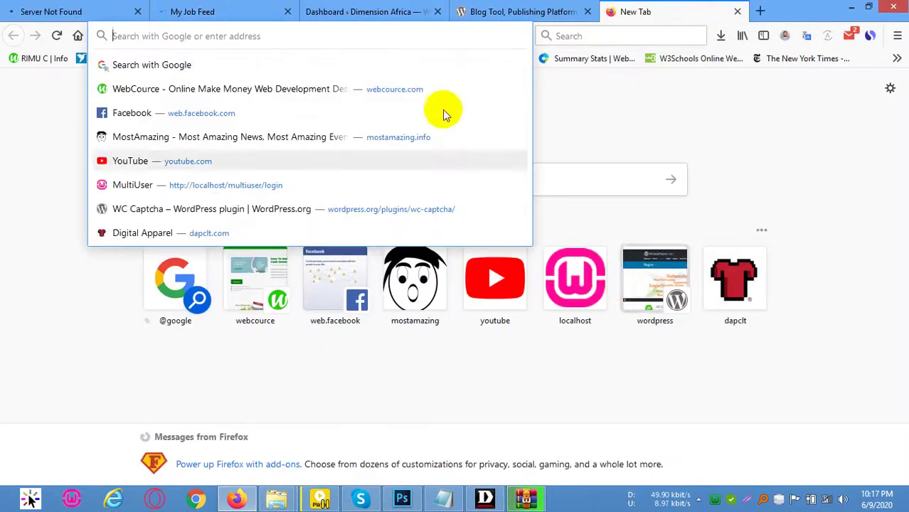
text(lo)
click(401, 39)
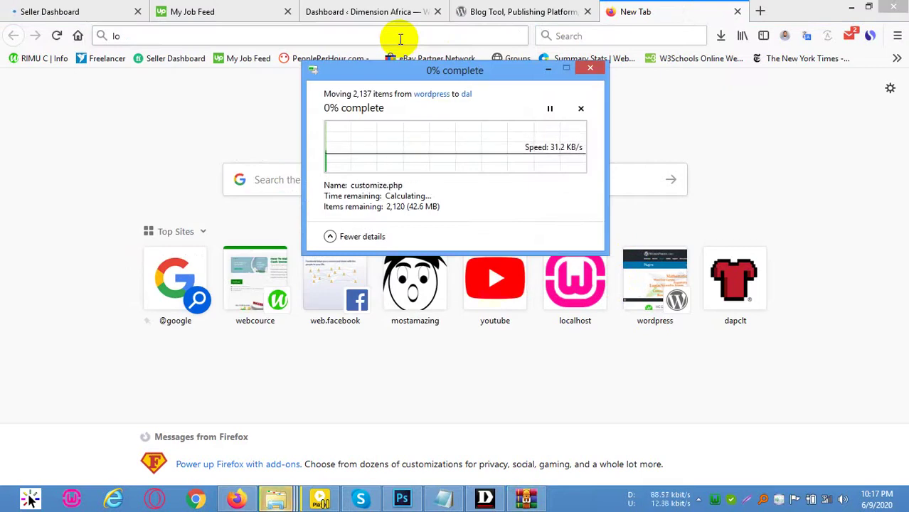
click(401, 39)
key(End)
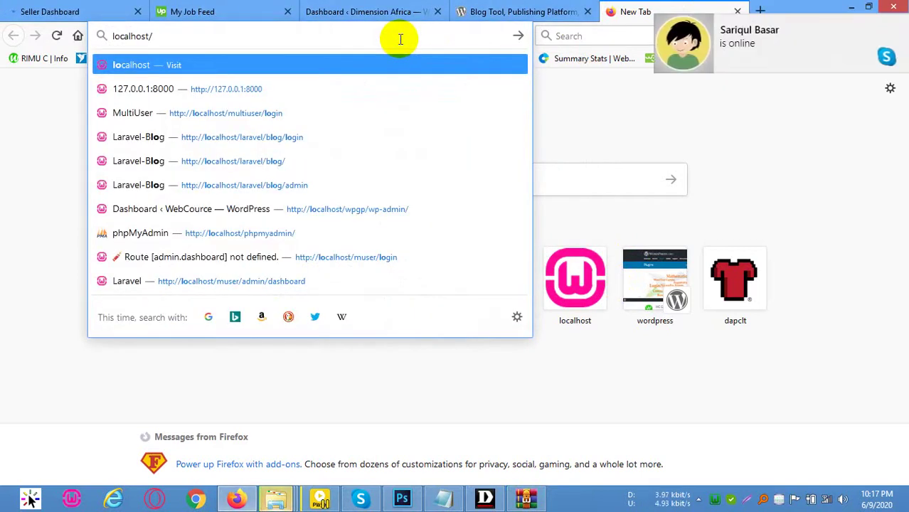
text(p)
key(Return)
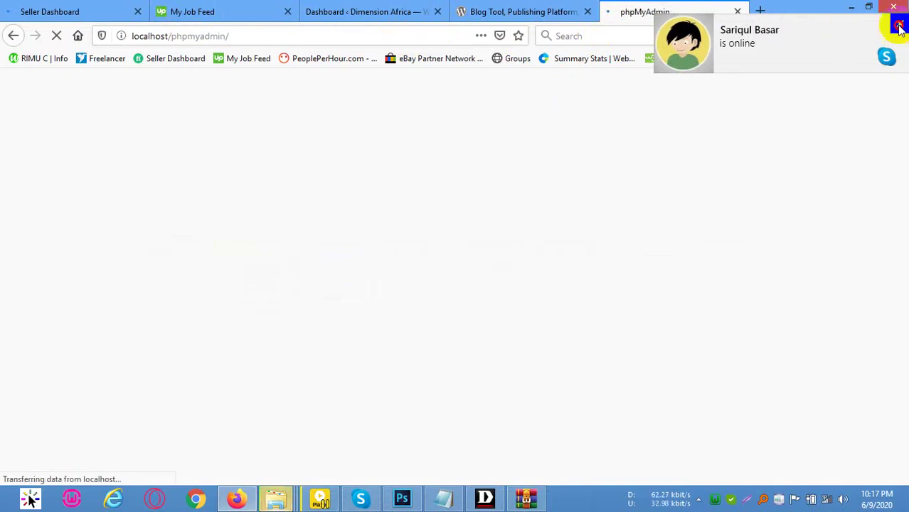
click(898, 25)
click(526, 498)
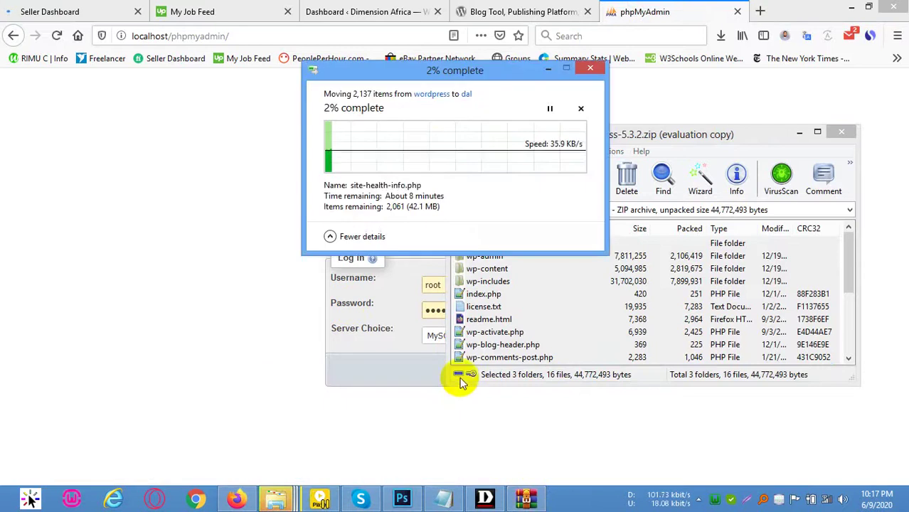
click(679, 6)
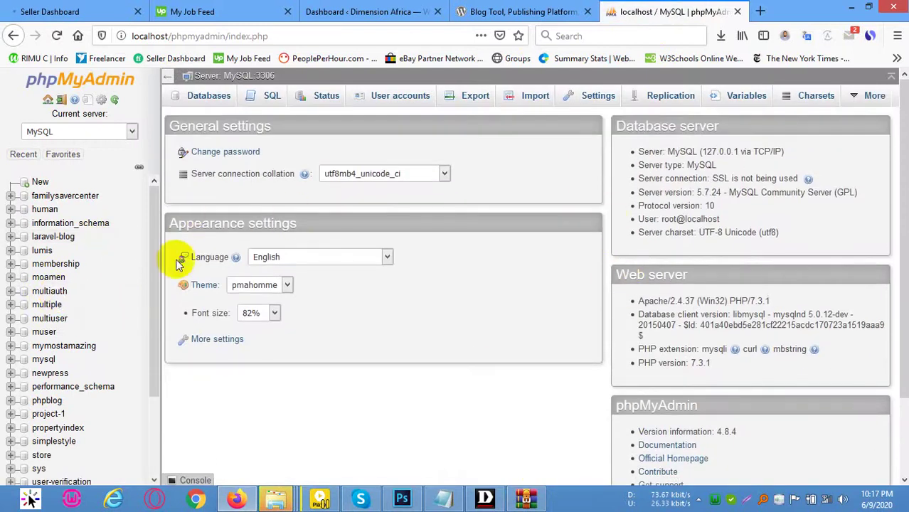
Create a new database named dal with the latin1_swedish_ci collation.
click(33, 183)
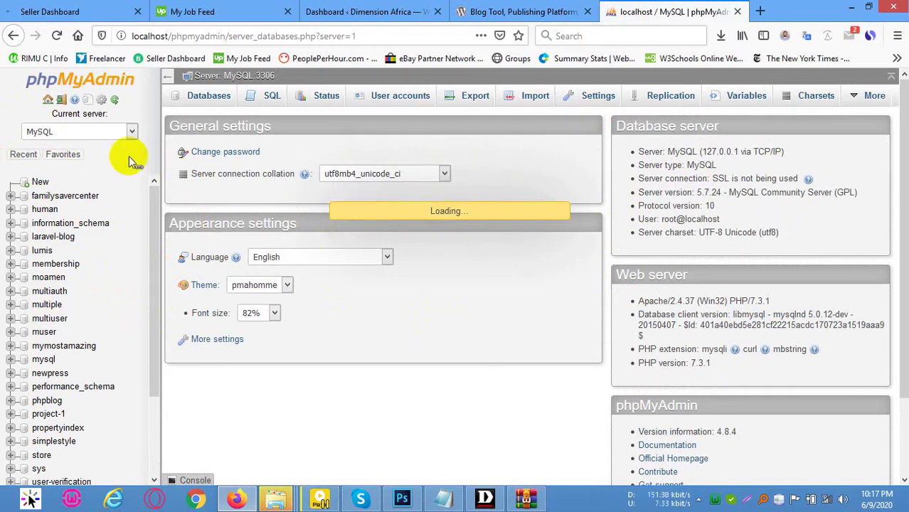
scroll(77, 271, down, 3)
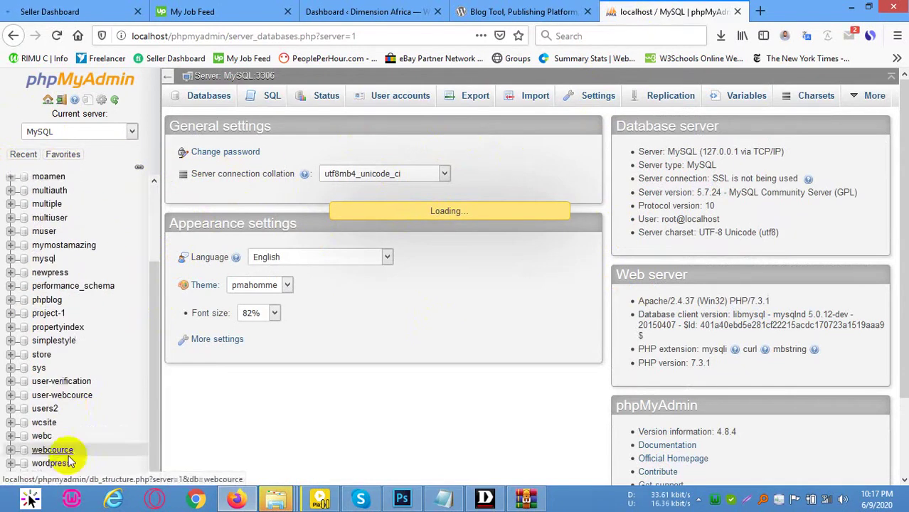
scroll(98, 264, up, 3)
click(223, 203)
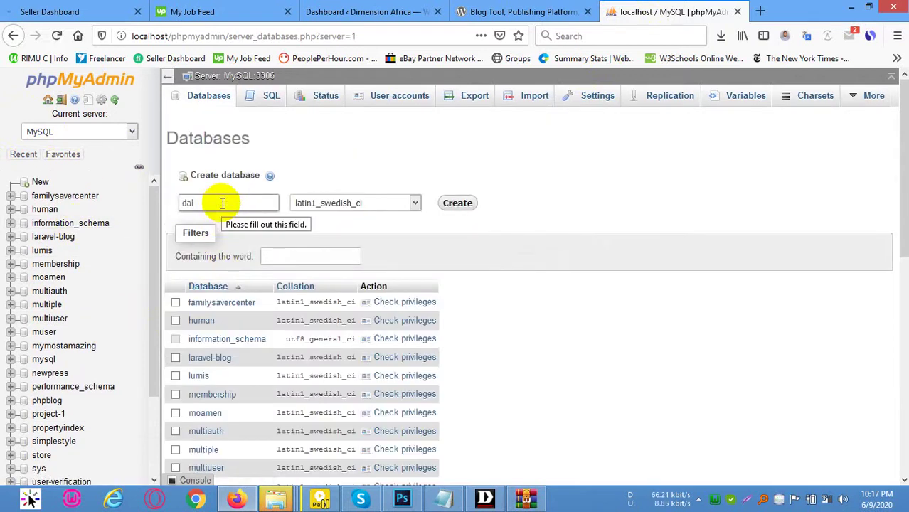
click(473, 205)
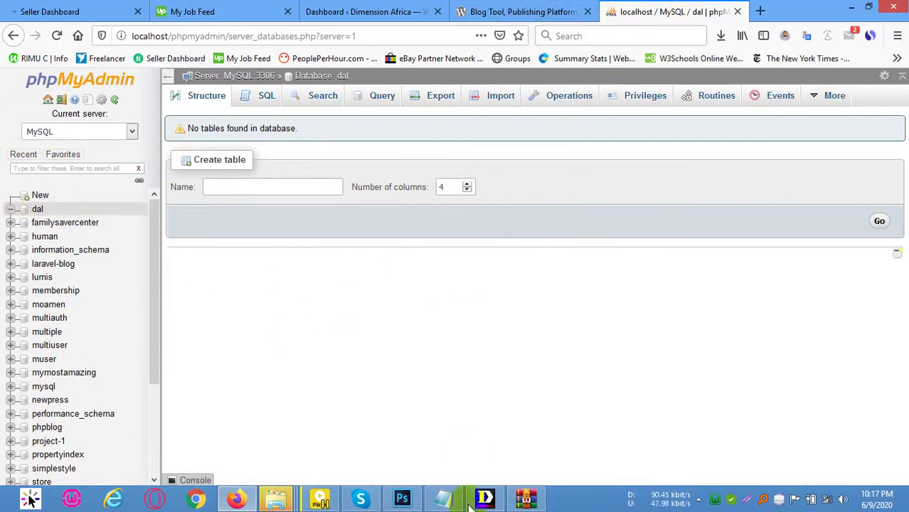
Check the progress of moving the WordPress files into the dal folder.
mouse_move(285, 497)
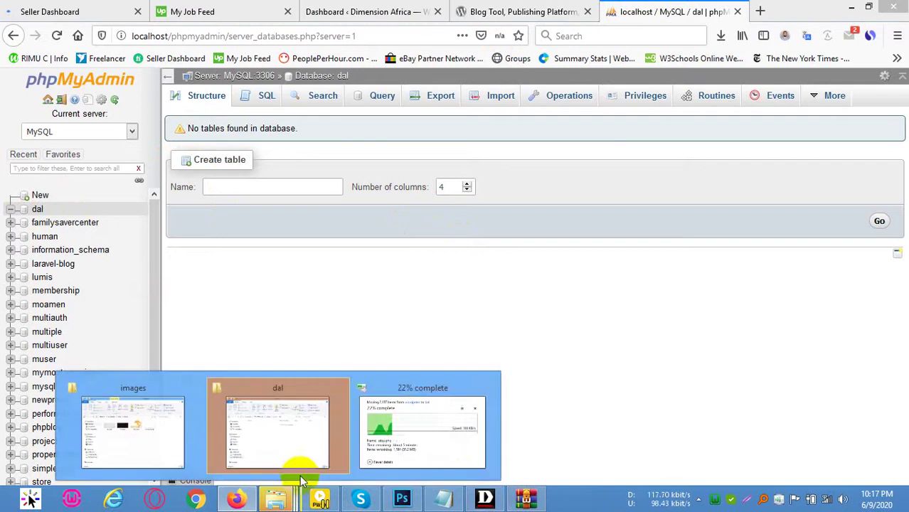
click(420, 384)
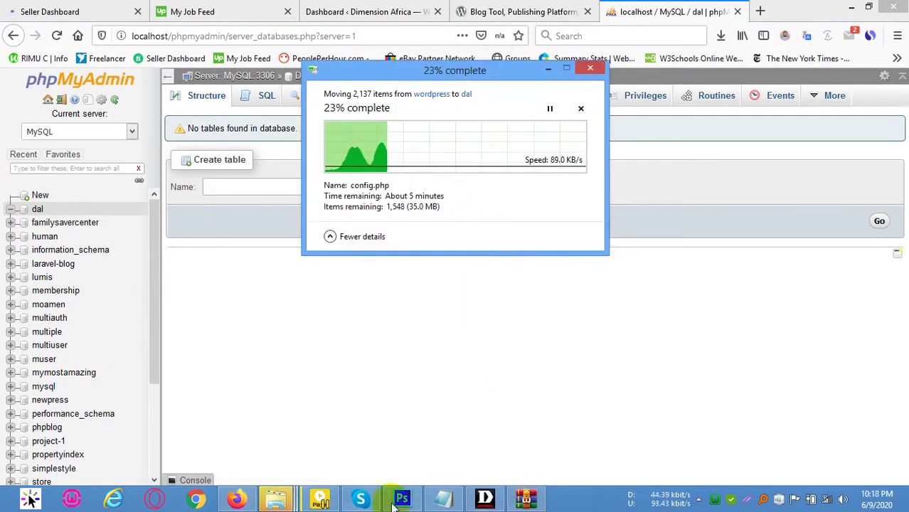
click(293, 497)
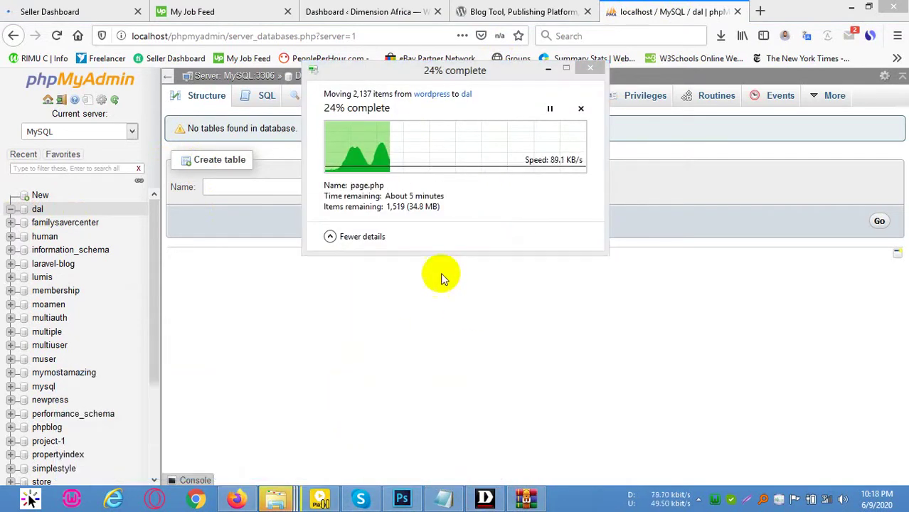
click(527, 498)
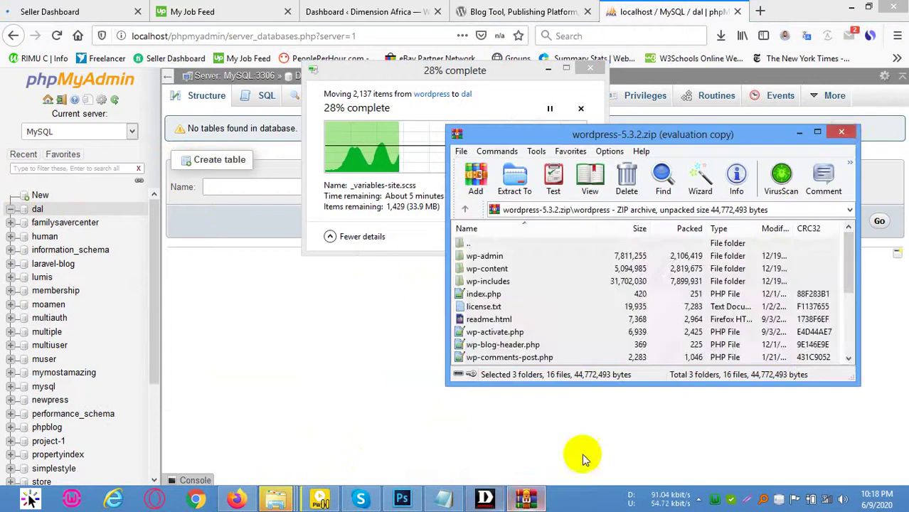
key(ctrl+a)
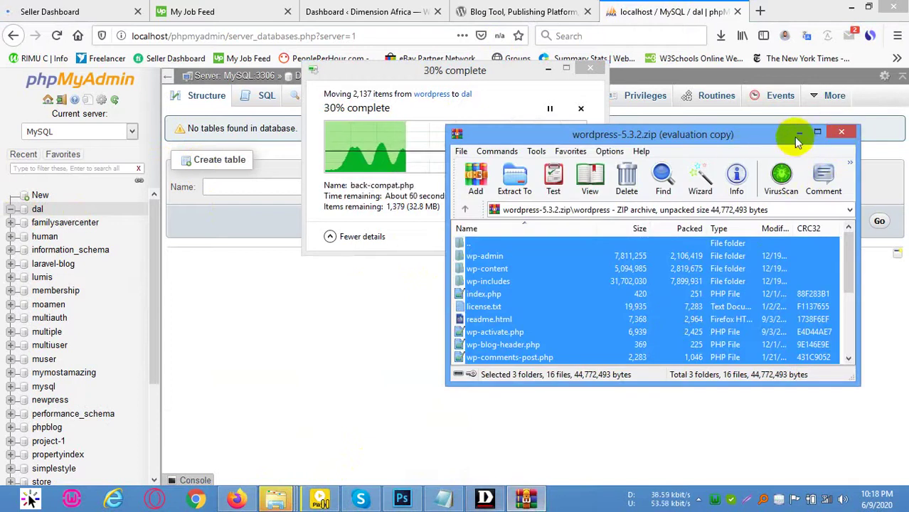
click(523, 70)
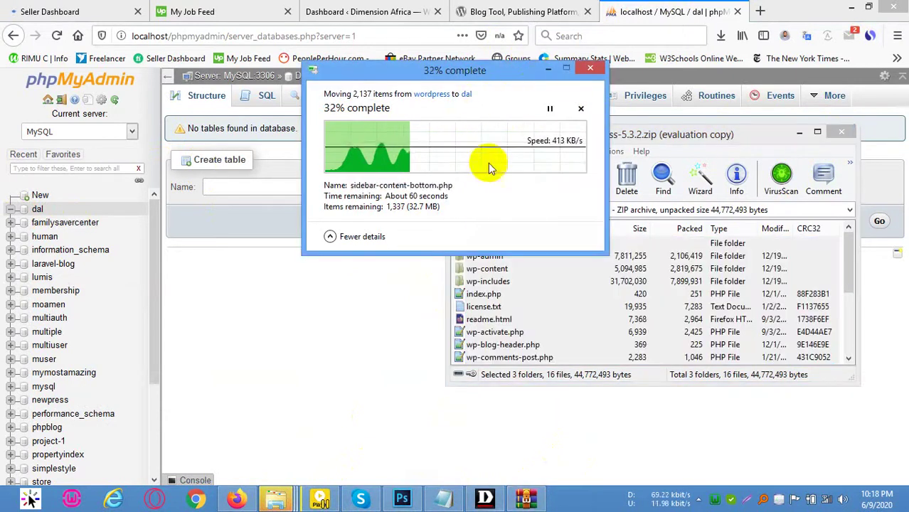
Close the unneeded program with the D icon and return to the phpMyAdmin page in Firefox.
click(485, 500)
click(707, 50)
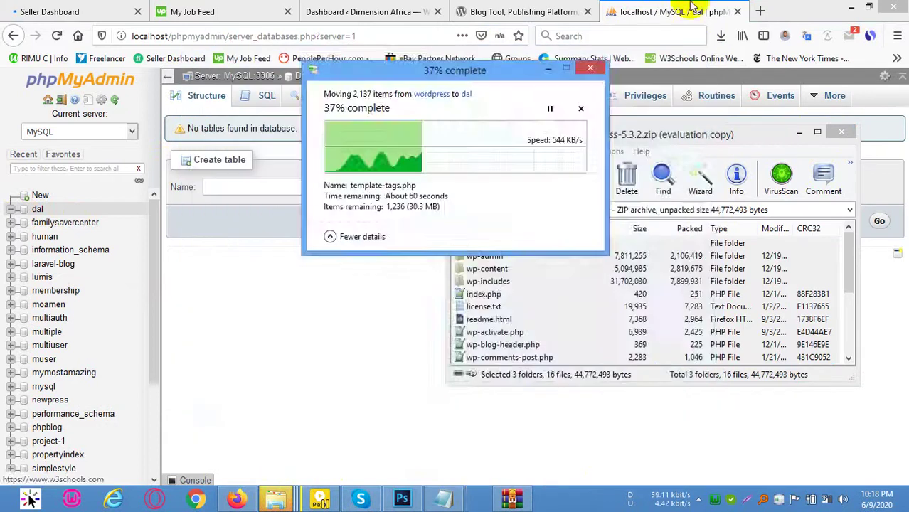
click(665, 11)
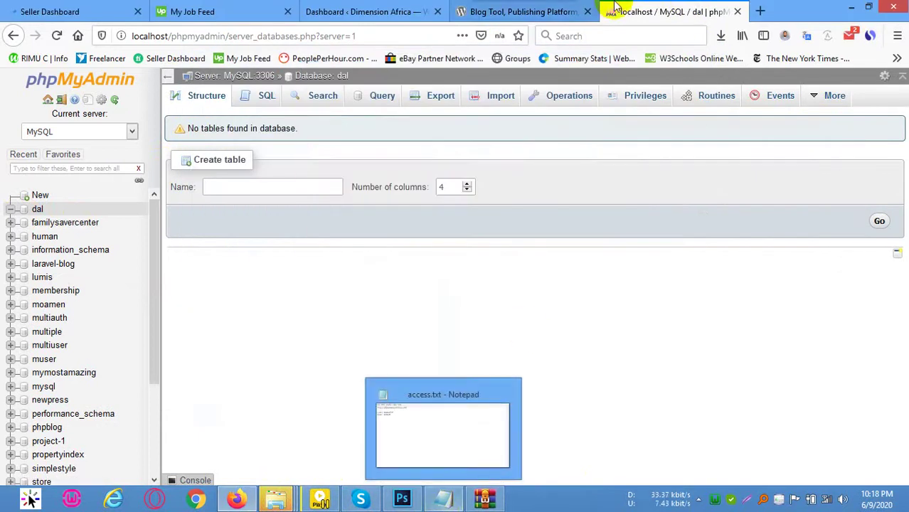
Switch to the Dimension Africa dashboard, close the access.txt Notepad window and look over the dashboard.
click(366, 12)
click(161, 36)
click(273, 37)
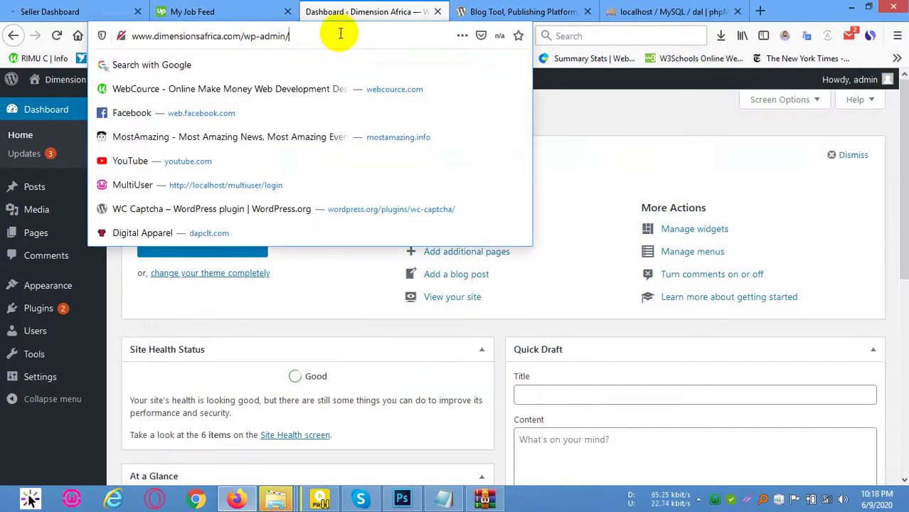
right_click(452, 492)
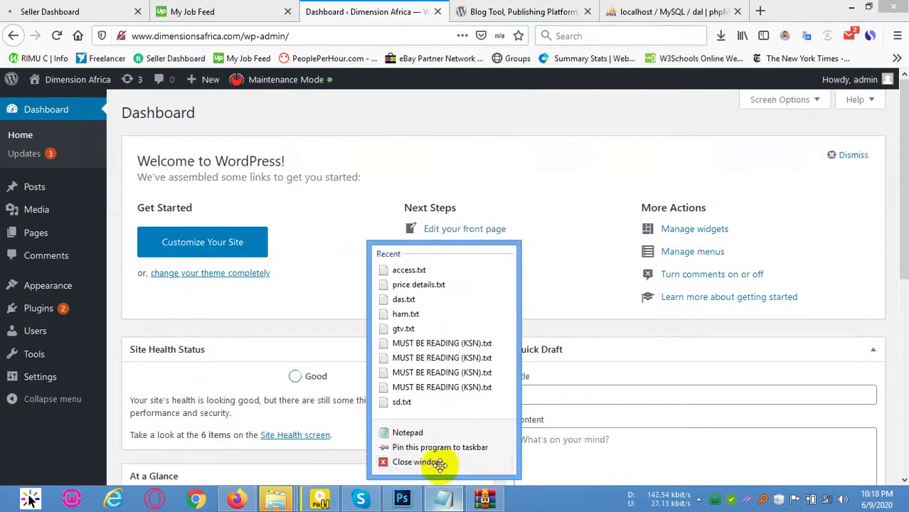
click(438, 464)
scroll(121, 375, down, 2)
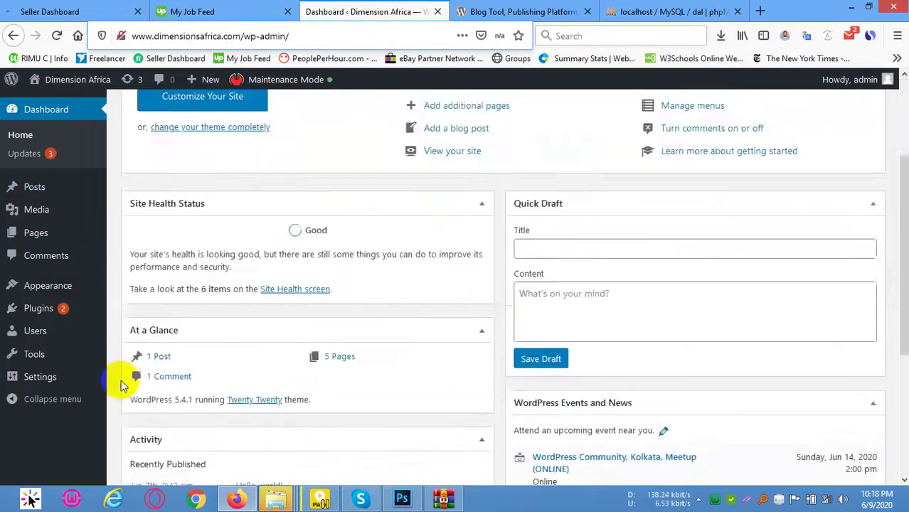
scroll(150, 391, up, 2)
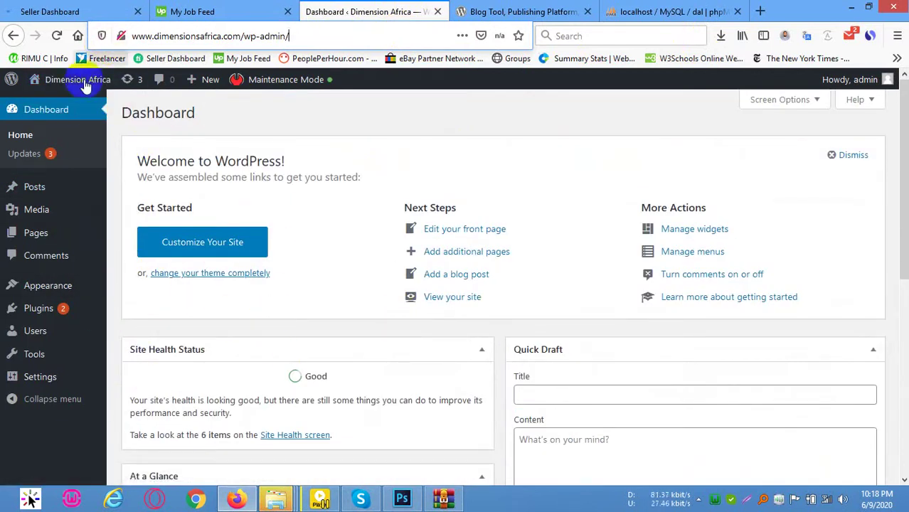
Open the live Dimension Africa site in a new tab and check the file move's progress while it loads.
mouse_move(84, 94)
middle_click(50, 106)
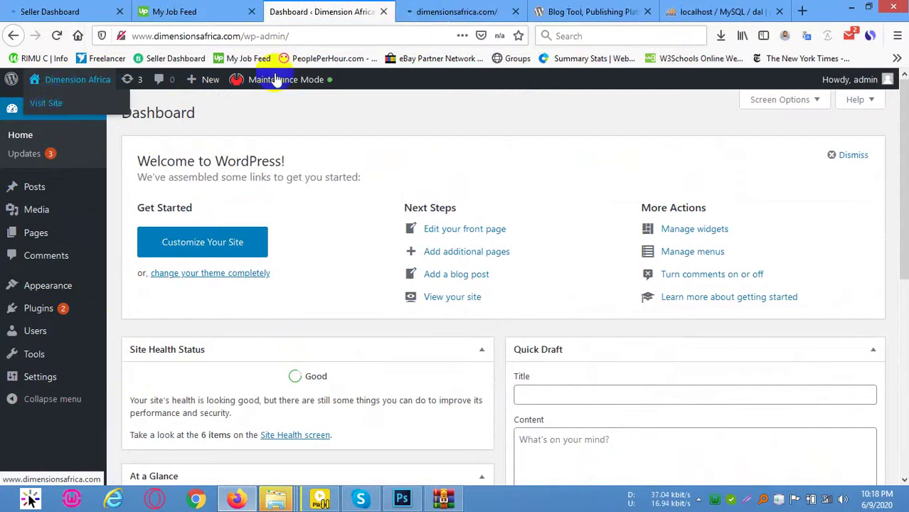
click(422, 11)
click(312, 7)
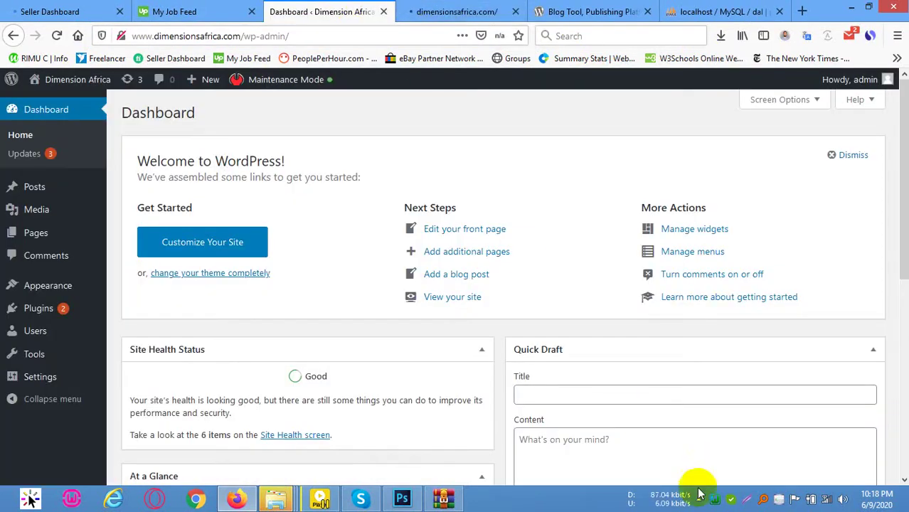
click(501, 8)
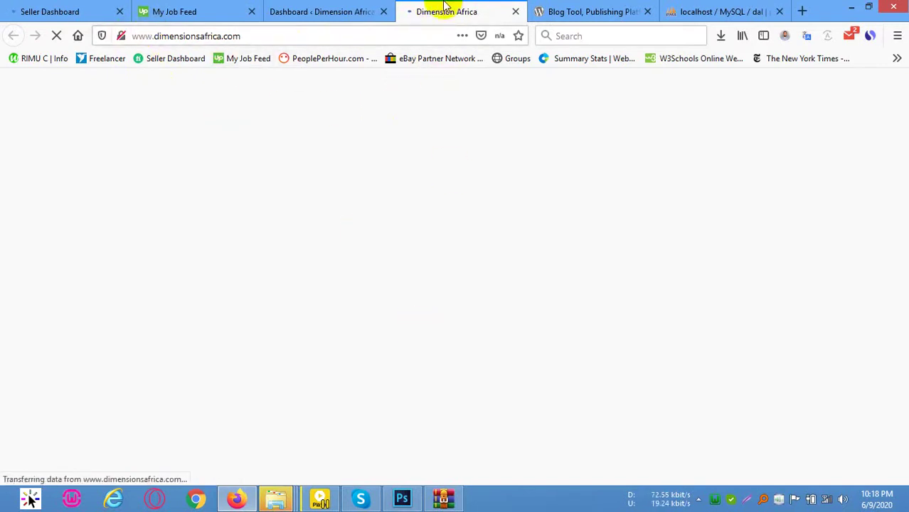
click(725, 9)
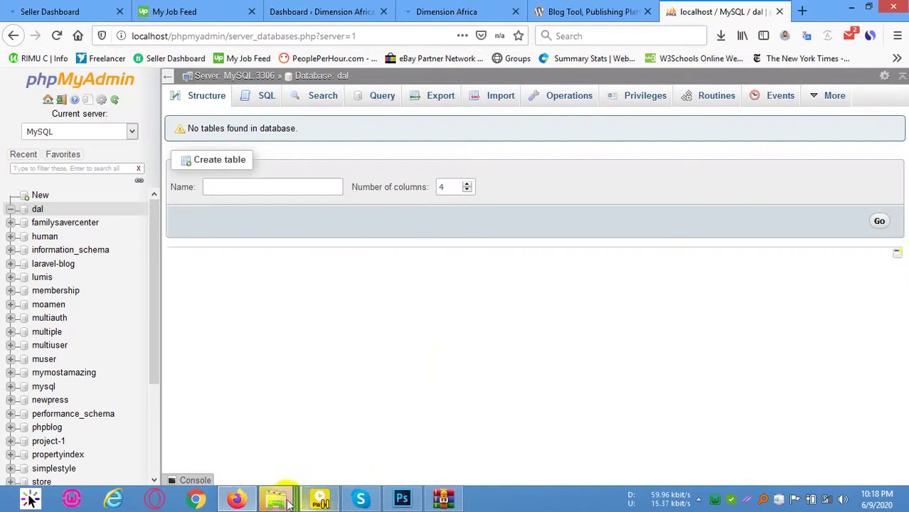
mouse_move(288, 502)
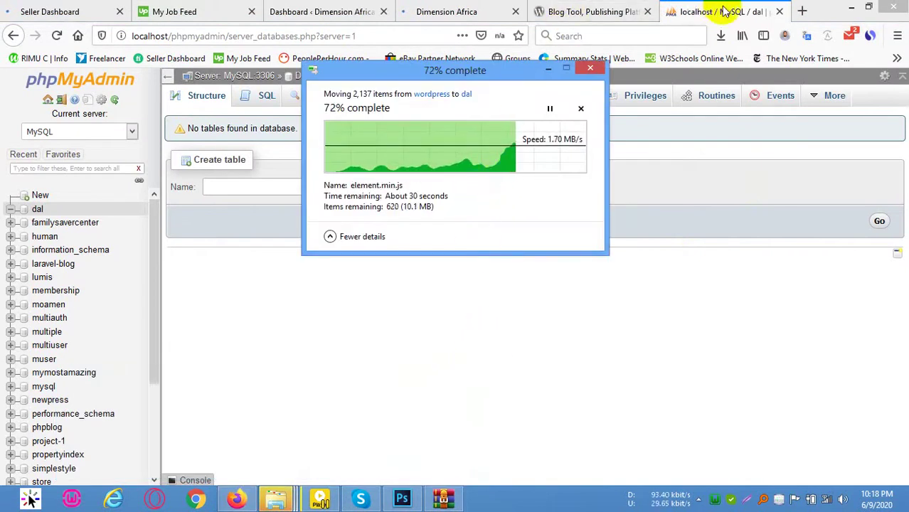
Look through the Dimension Africa home page from the header down through its content sections.
click(518, 5)
click(518, 6)
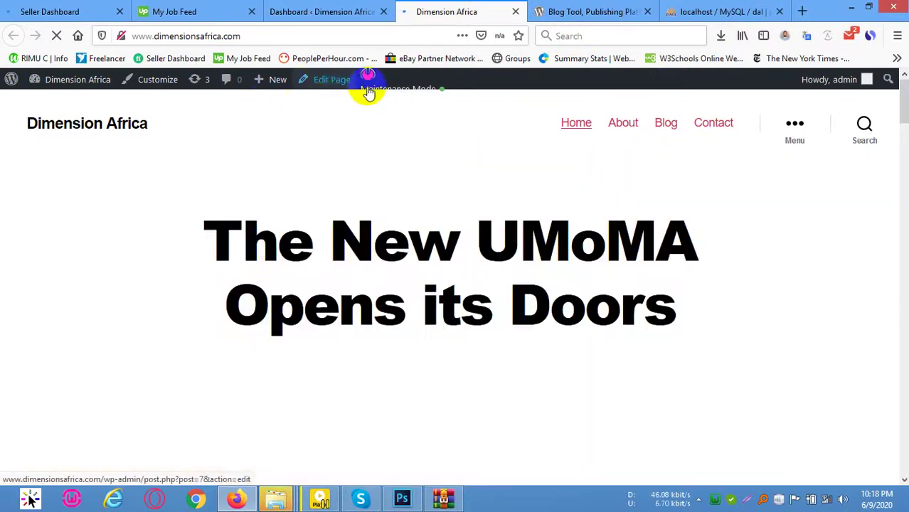
scroll(569, 416, down, 5)
scroll(573, 420, down, 10)
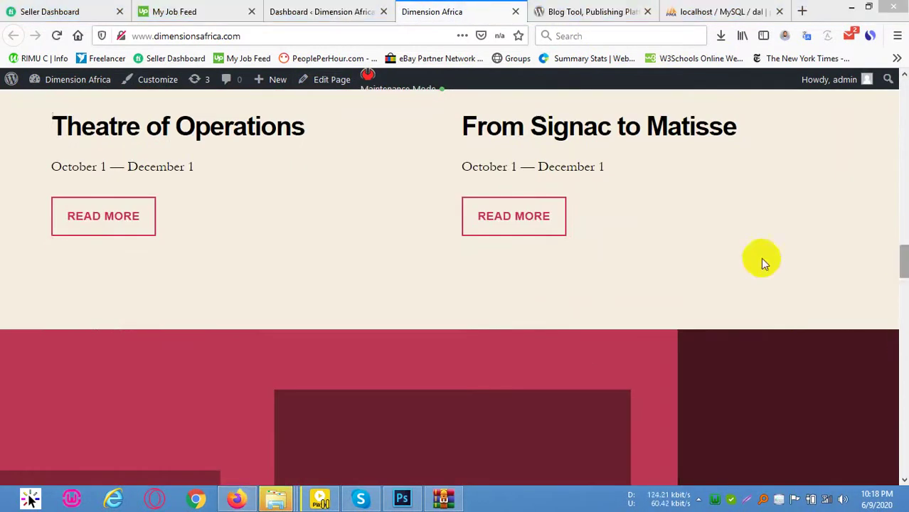
drag(902, 263, 498, 5)
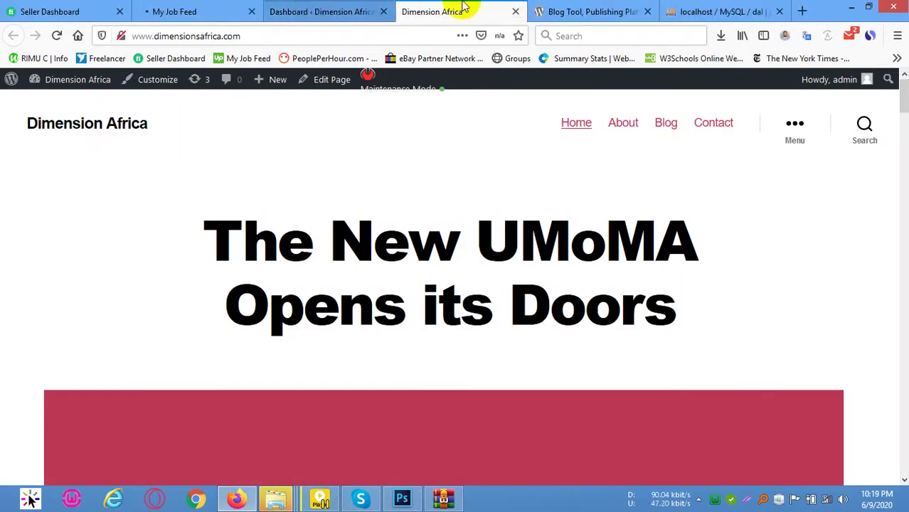
click(337, 9)
click(491, 11)
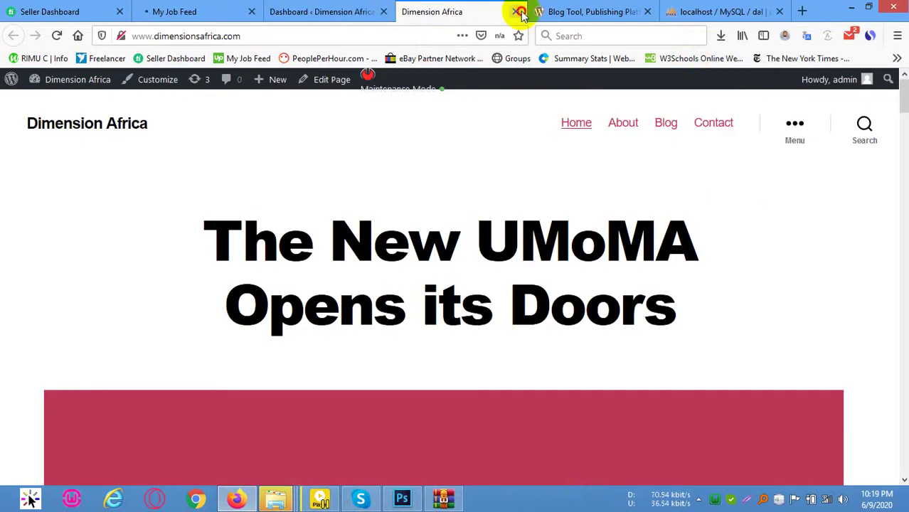
Close the Dimension Africa site, its dashboard and the wordpress.org tabs, leaving phpMyAdmin in front.
click(516, 11)
click(334, 12)
click(383, 11)
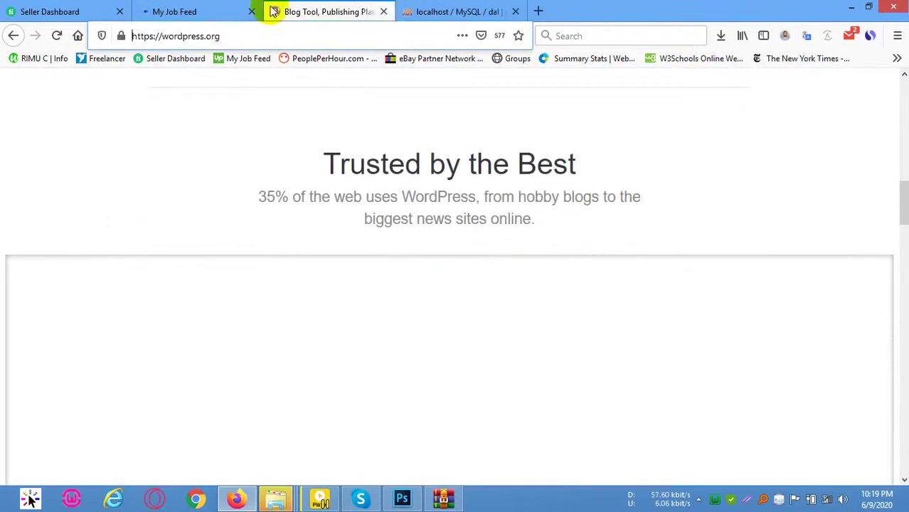
click(384, 12)
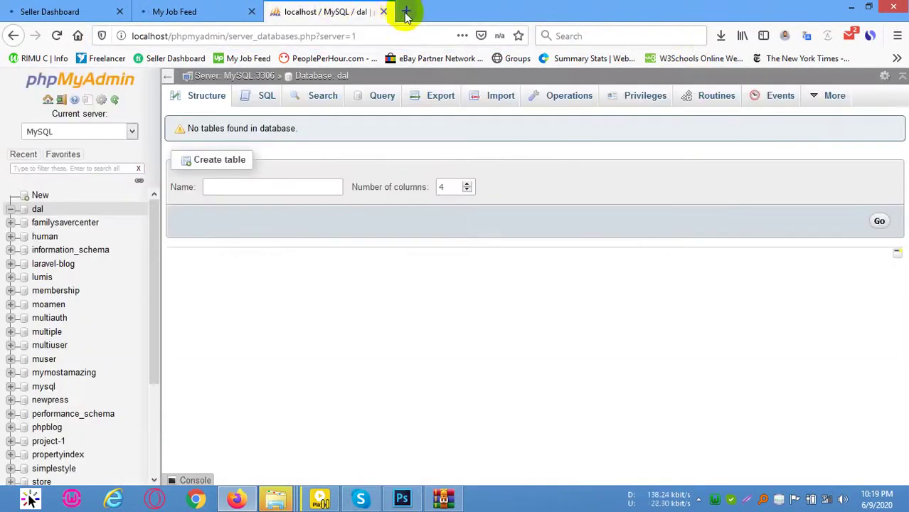
click(460, 11)
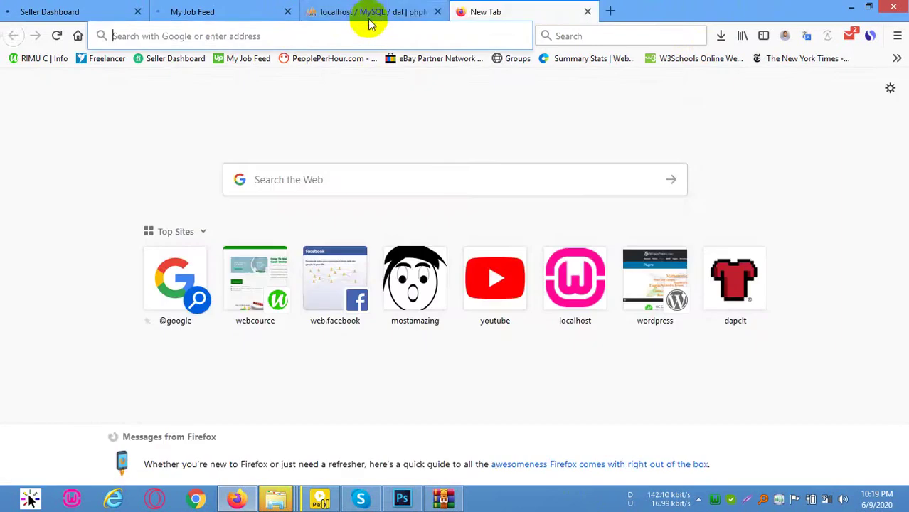
click(371, 13)
click(392, 35)
click(552, 7)
click(588, 11)
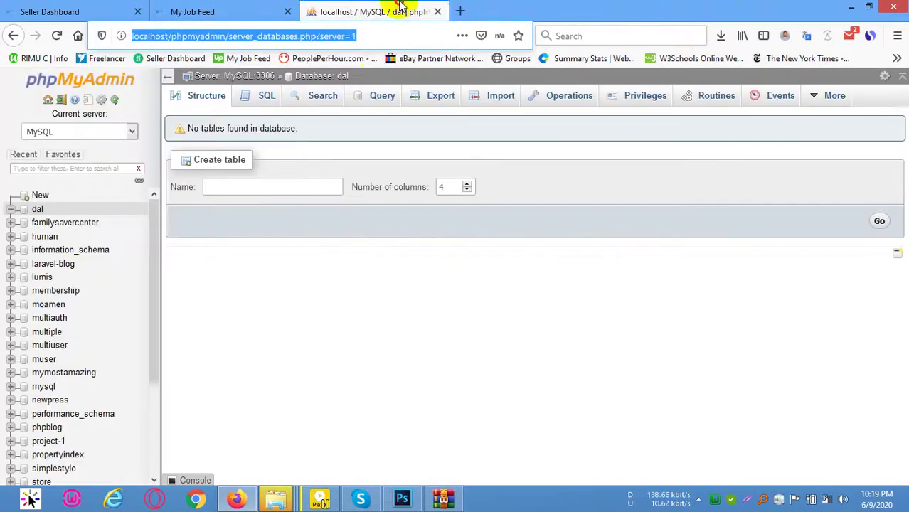
Bring up the dal folder to check its WordPress files and load localhost/dal in the phpMyAdmin tab.
click(288, 497)
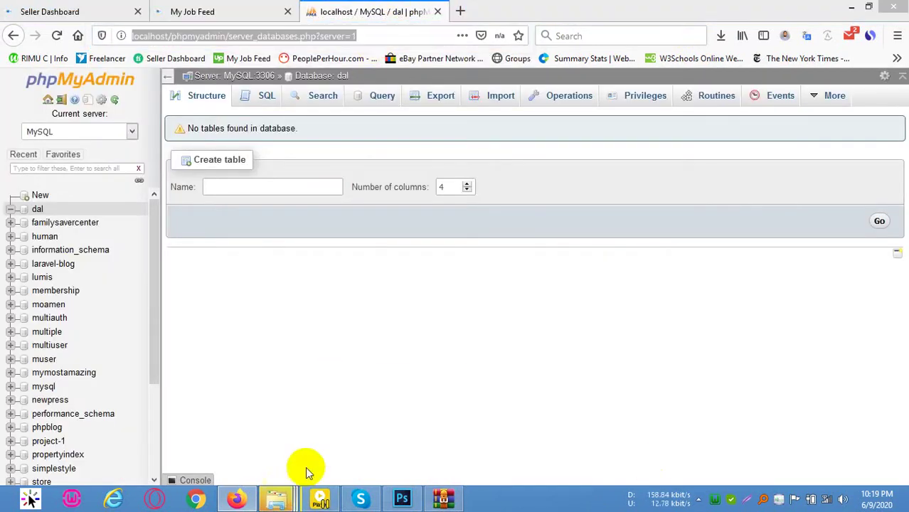
click(419, 404)
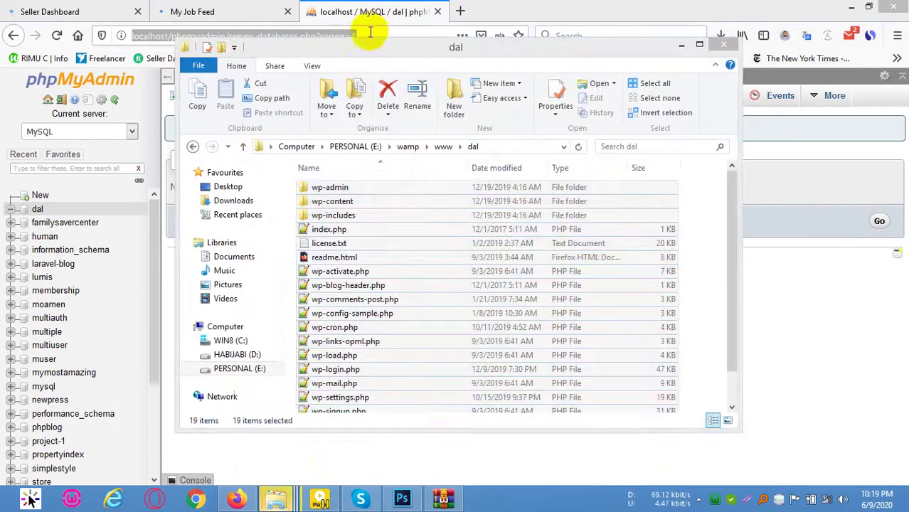
click(370, 32)
click(276, 34)
key(ctrl+a)
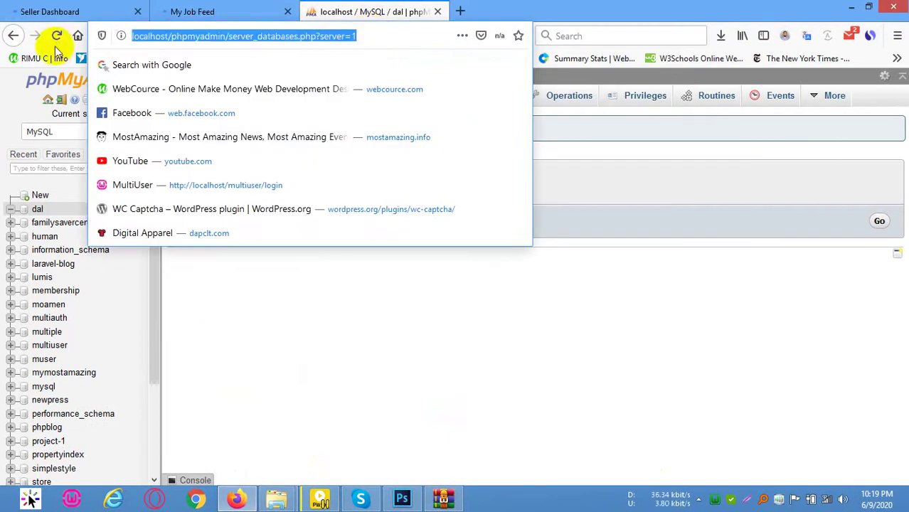
text(localhost/dal)
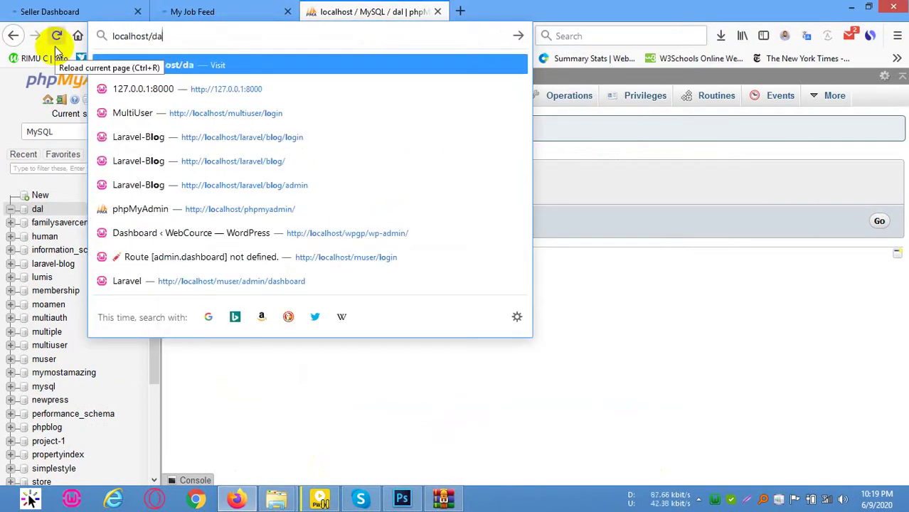
key(Return)
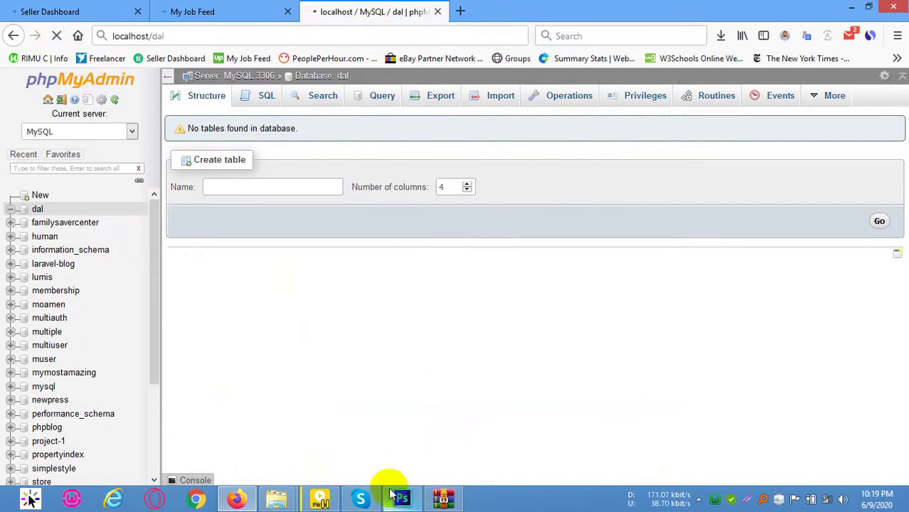
Close WinRAR, look over the dal folder and its wp-config-sample.php file while the site loads, and return to Firefox.
click(443, 497)
key(alt+F4)
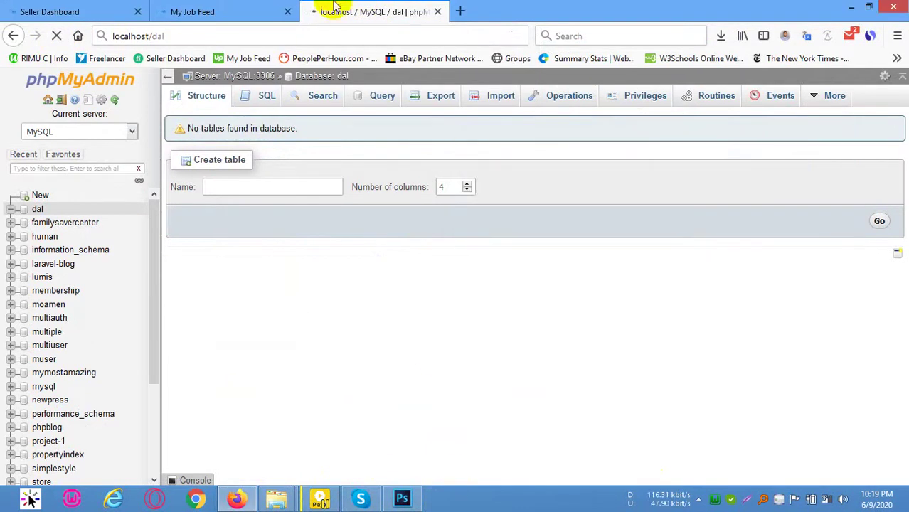
mouse_move(276, 498)
click(368, 438)
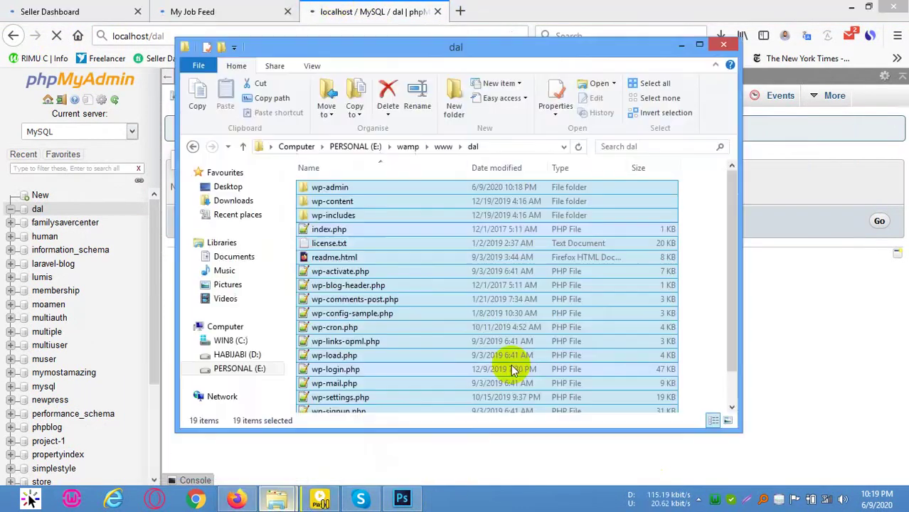
click(357, 325)
click(362, 313)
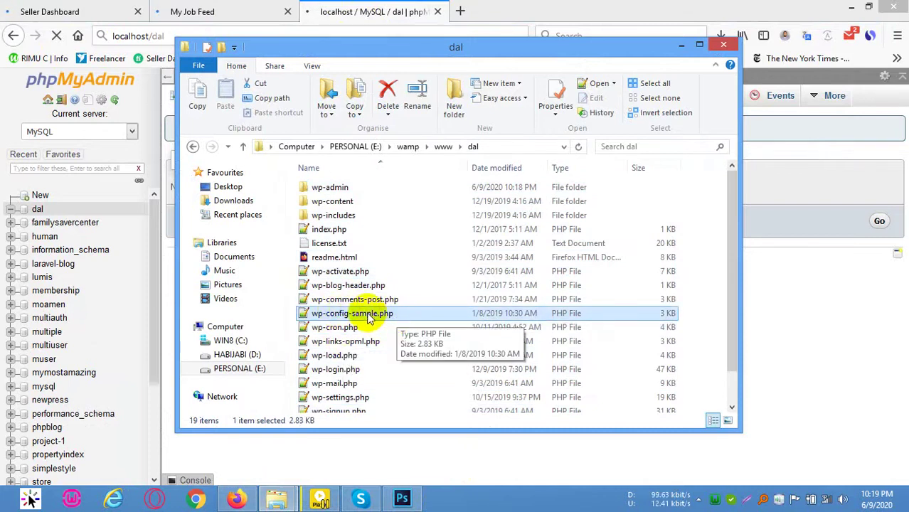
click(697, 313)
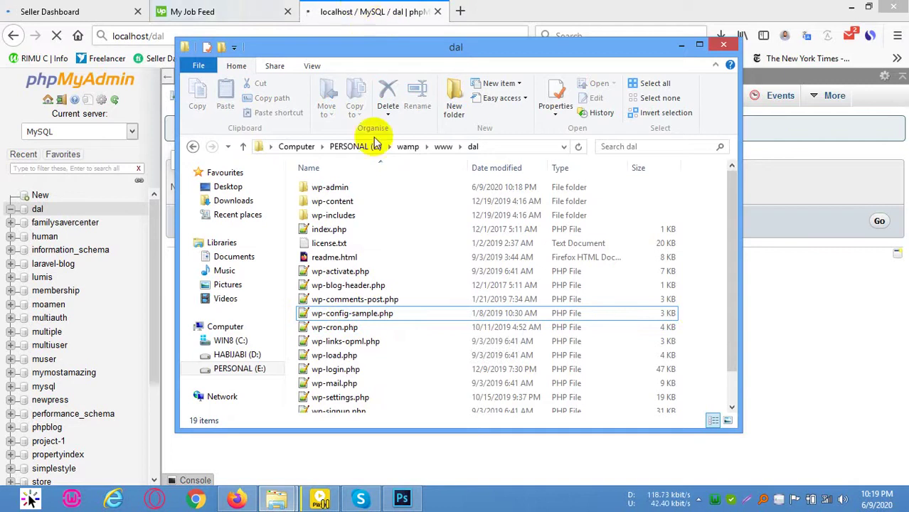
click(386, 5)
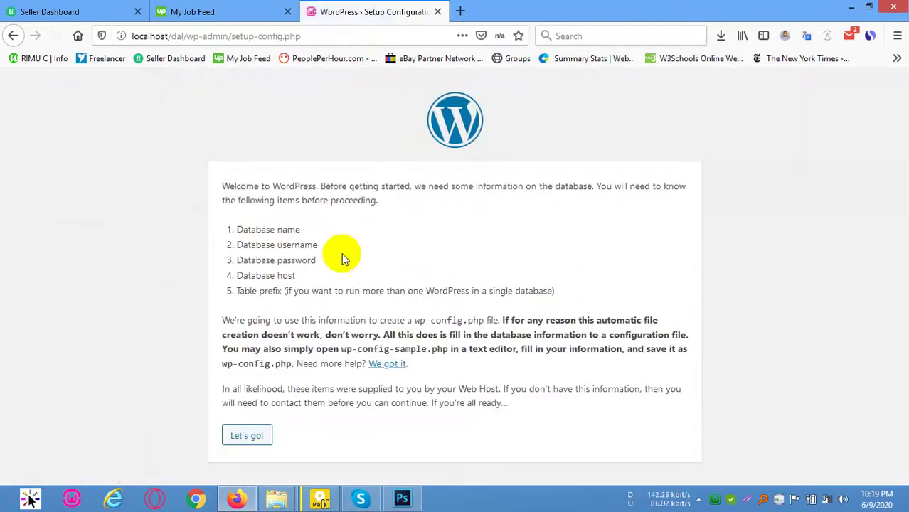
Start the WordPress database setup and try to submit database name dal, username rool and the database password.
drag(237, 229, 295, 276)
click(242, 440)
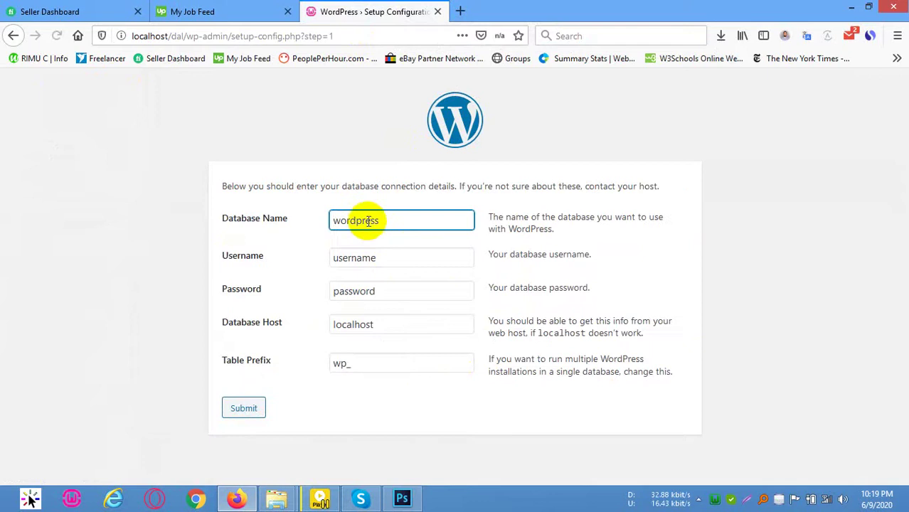
drag(402, 222, 260, 219)
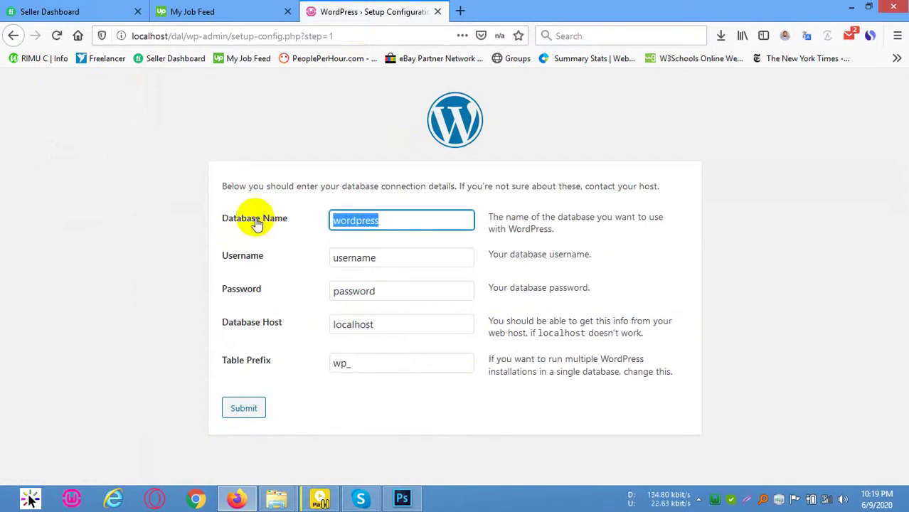
click(243, 256)
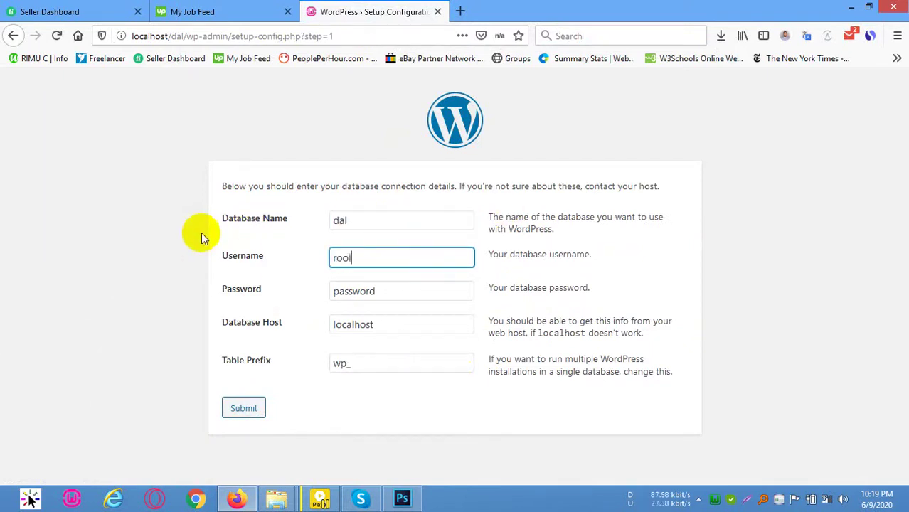
text(rool)
drag(361, 292, 304, 289)
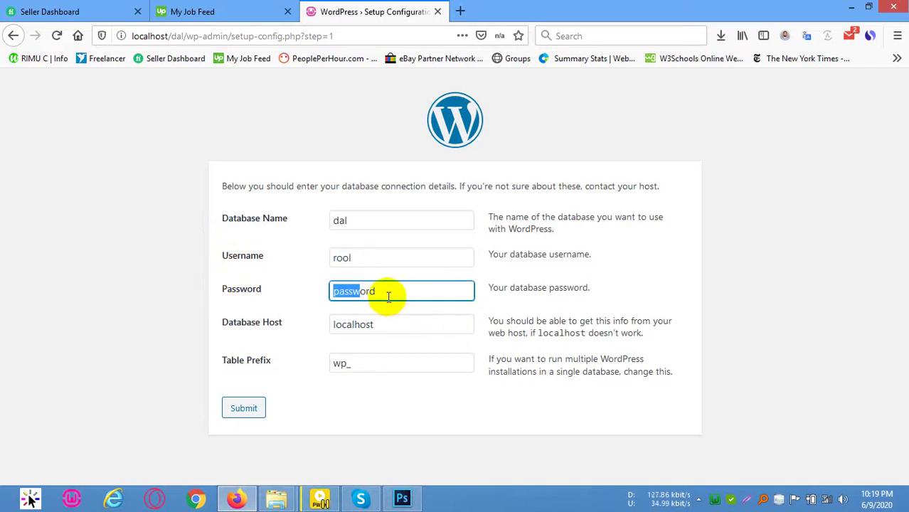
drag(389, 297, 213, 285)
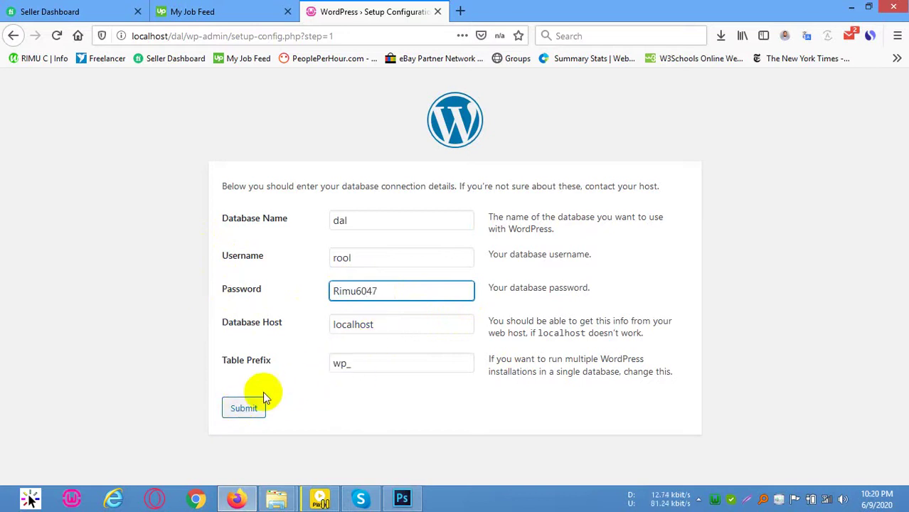
click(244, 409)
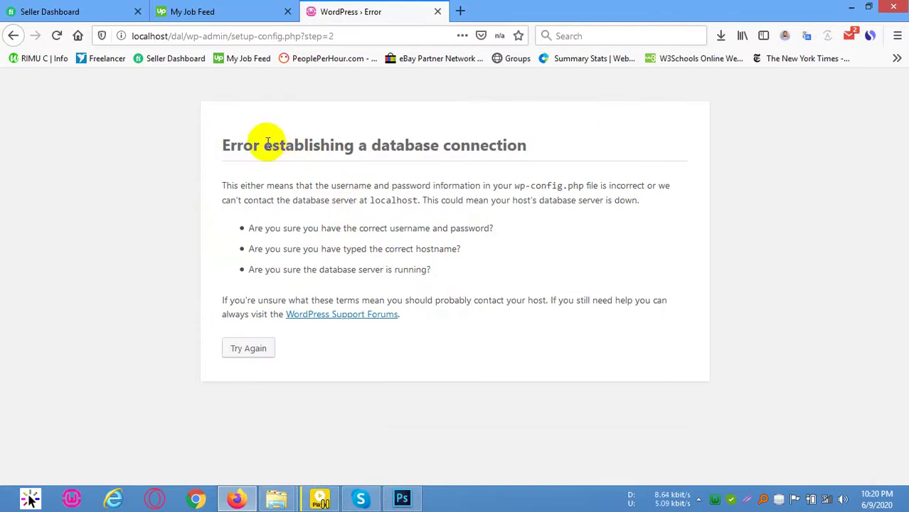
Read the database connection error, including its reference to the wp-config.php file.
drag(268, 141, 589, 146)
click(594, 153)
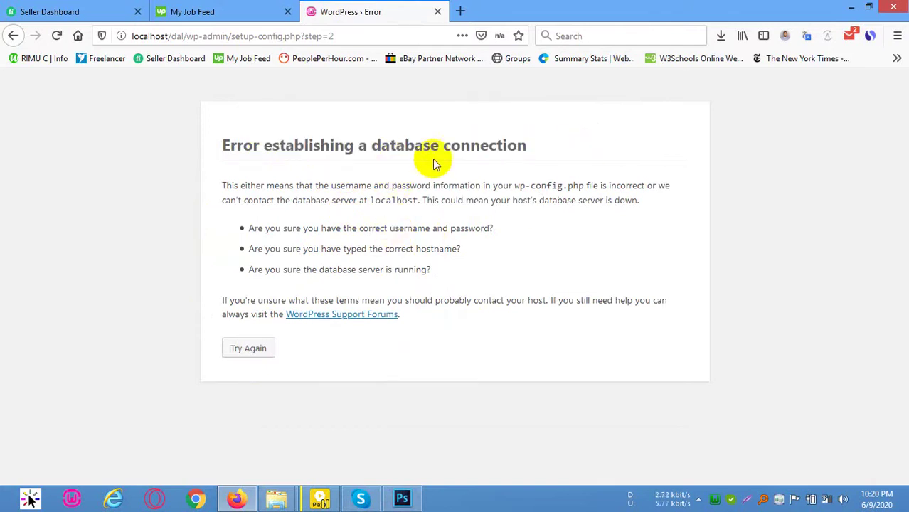
drag(514, 186, 566, 187)
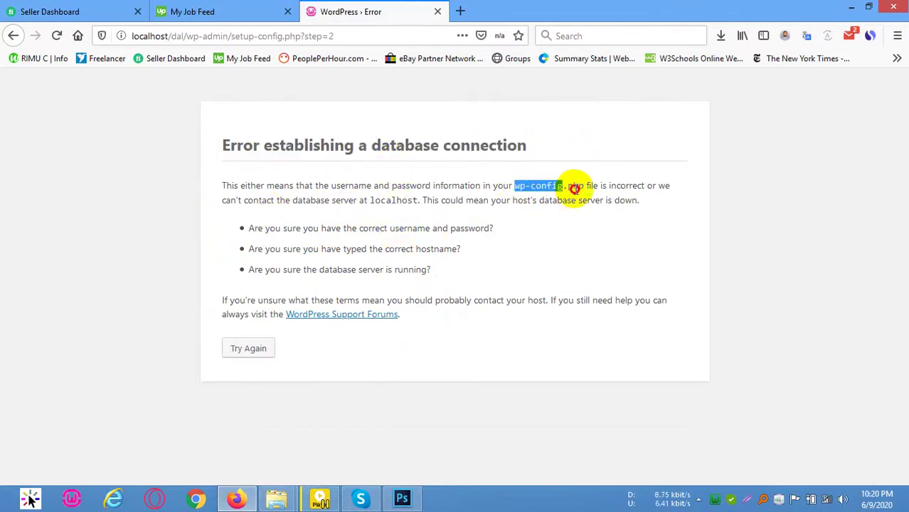
click(636, 179)
drag(241, 201, 486, 200)
drag(484, 200, 489, 200)
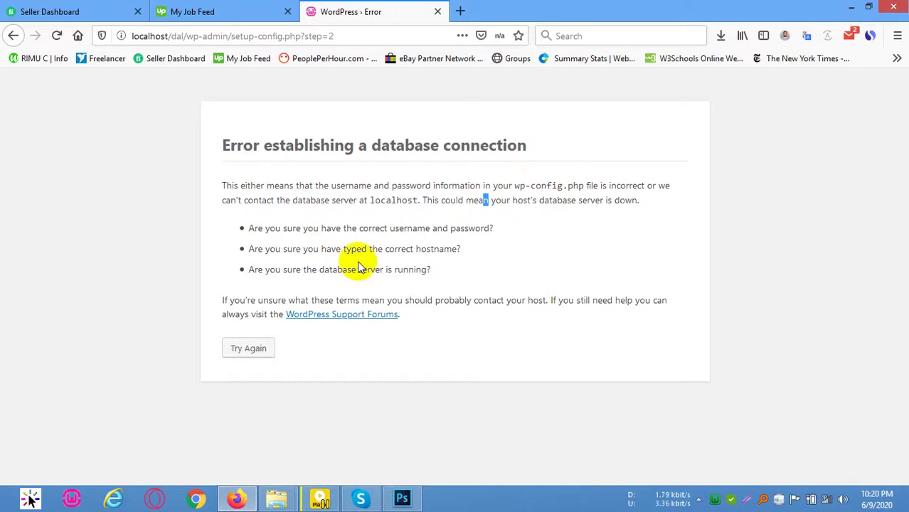
Return to the connection form and try submitting database dal and username rool with the database password re-entered.
click(244, 349)
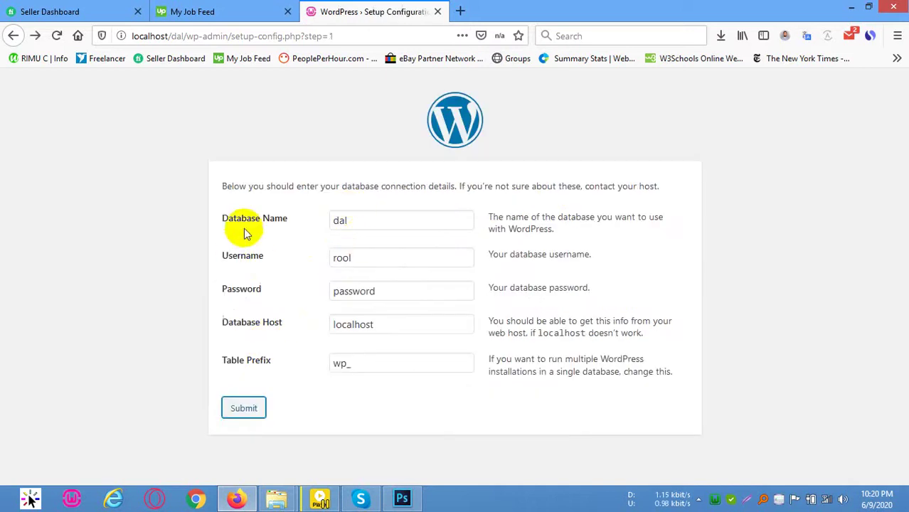
click(371, 222)
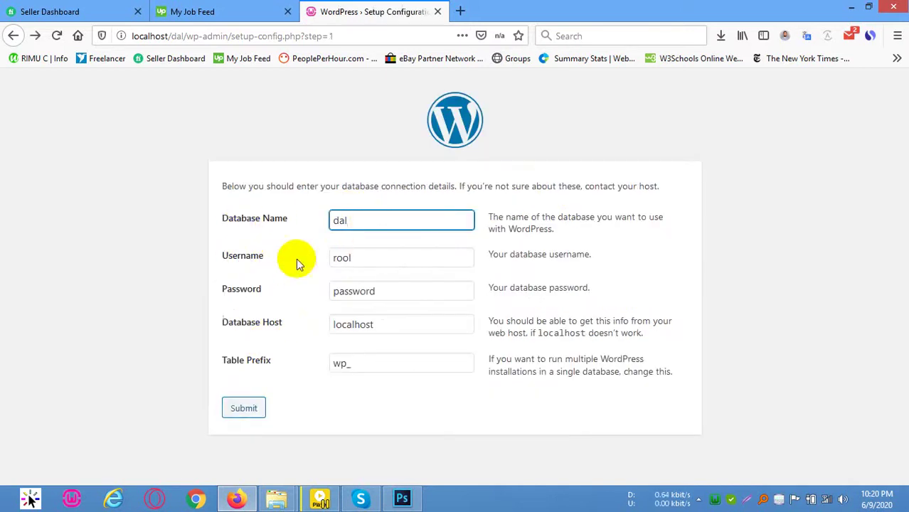
click(392, 259)
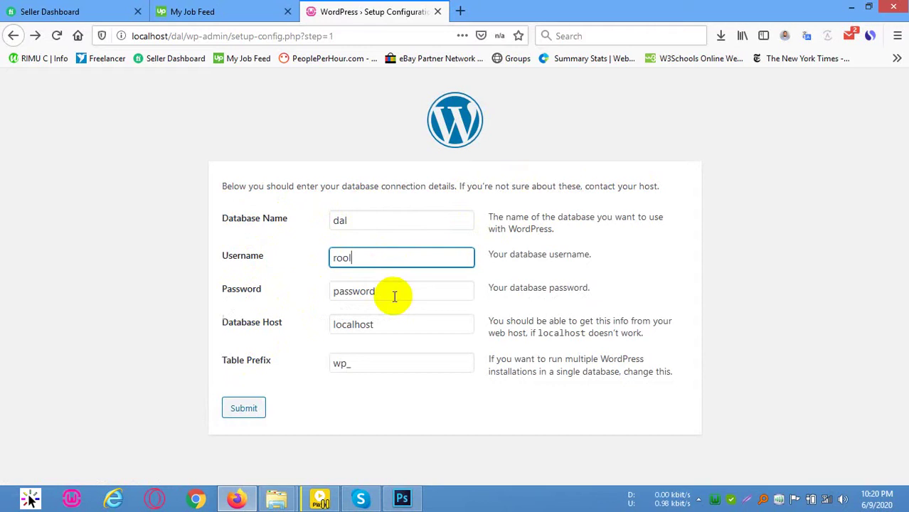
drag(394, 297, 275, 299)
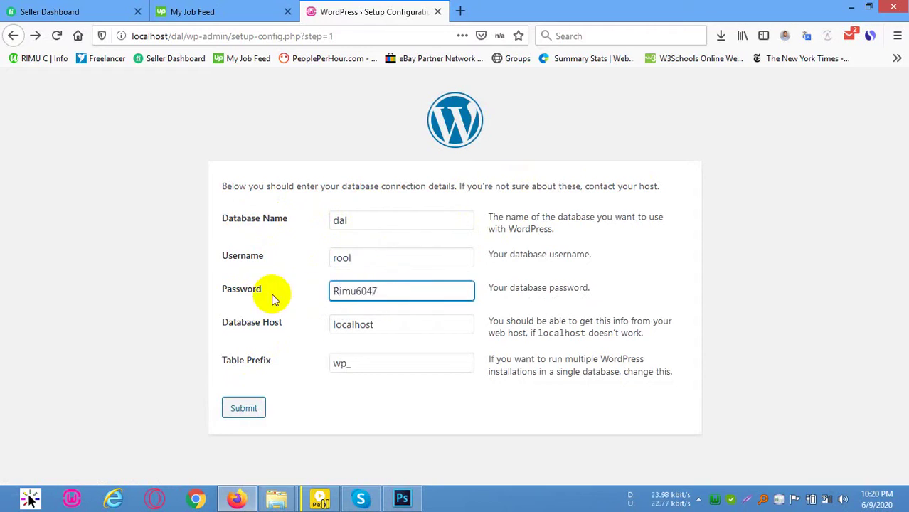
click(243, 409)
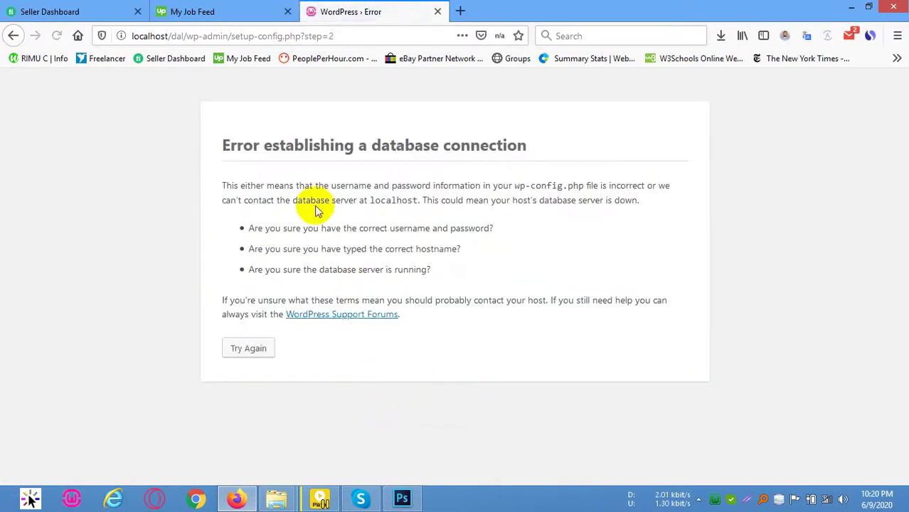
Examine the possible causes in the connection error: username and password, hostname, and database server status.
drag(368, 200, 420, 201)
drag(267, 185, 392, 186)
click(441, 185)
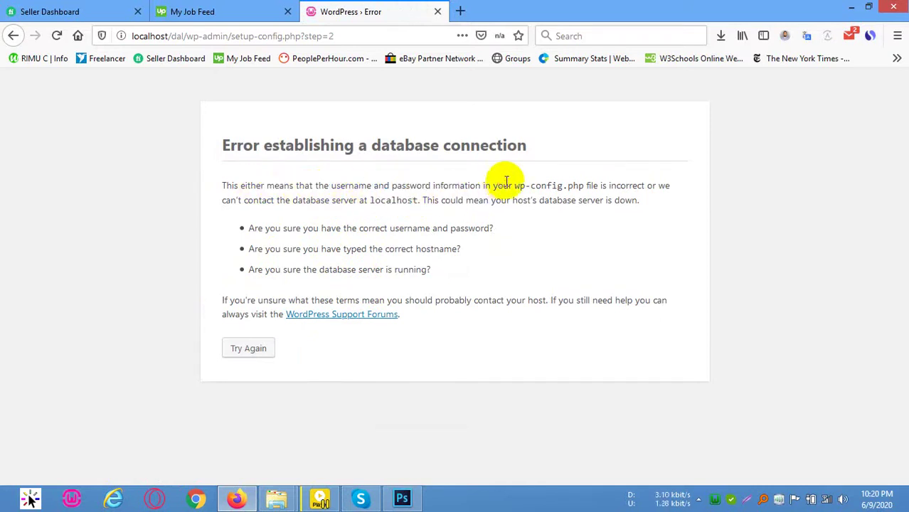
drag(520, 186, 636, 179)
drag(253, 200, 354, 202)
drag(545, 202, 625, 200)
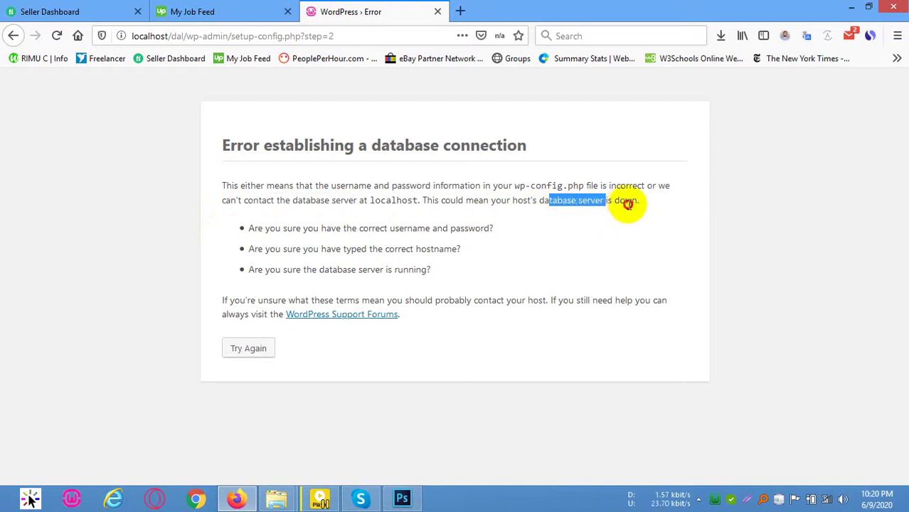
click(625, 200)
drag(300, 250, 447, 264)
click(447, 264)
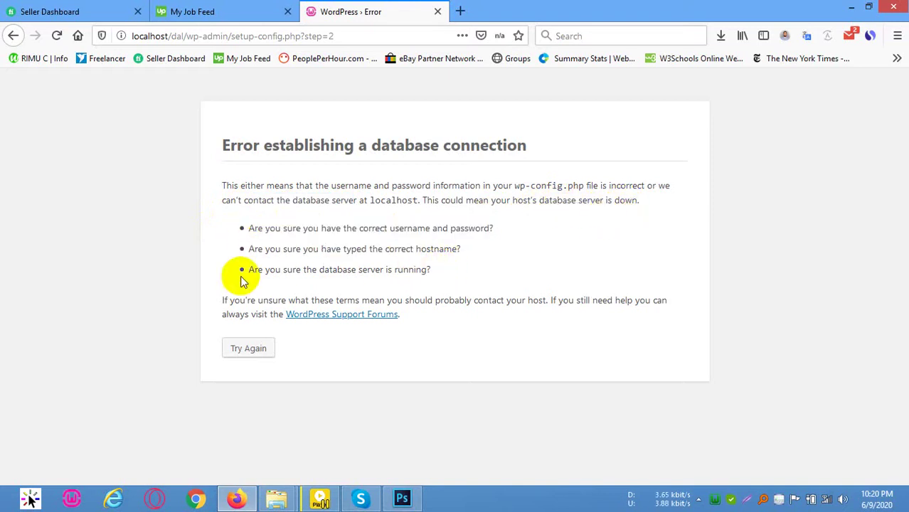
Return to the connection form, correct the username to root, re-enter the database password and submit the details.
click(245, 352)
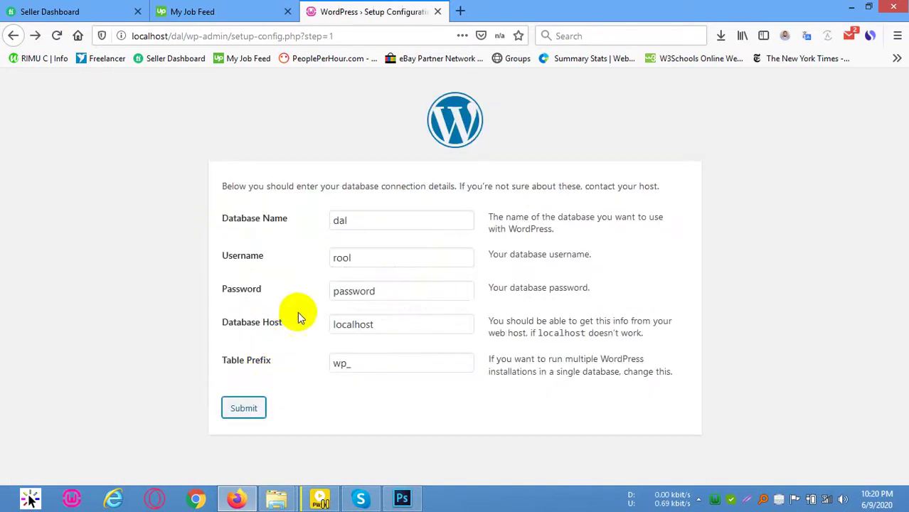
click(355, 259)
click(352, 259)
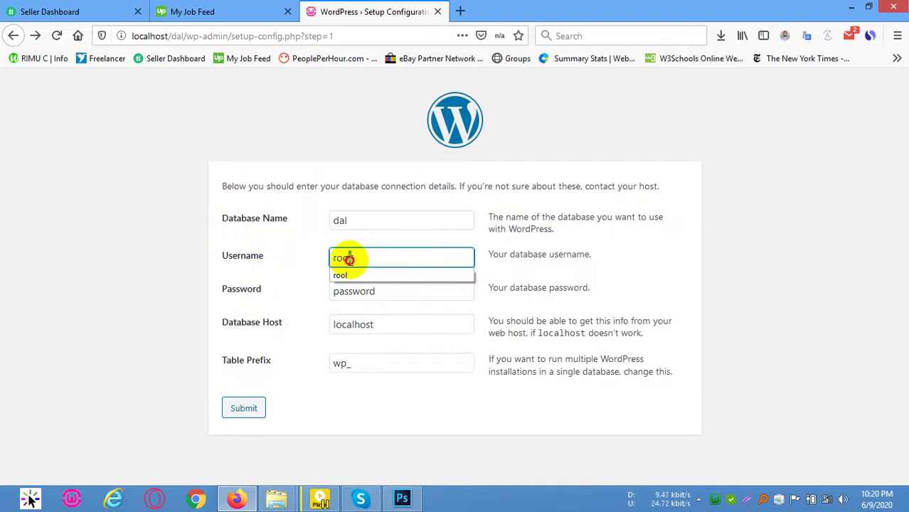
text(t)
key(Tab)
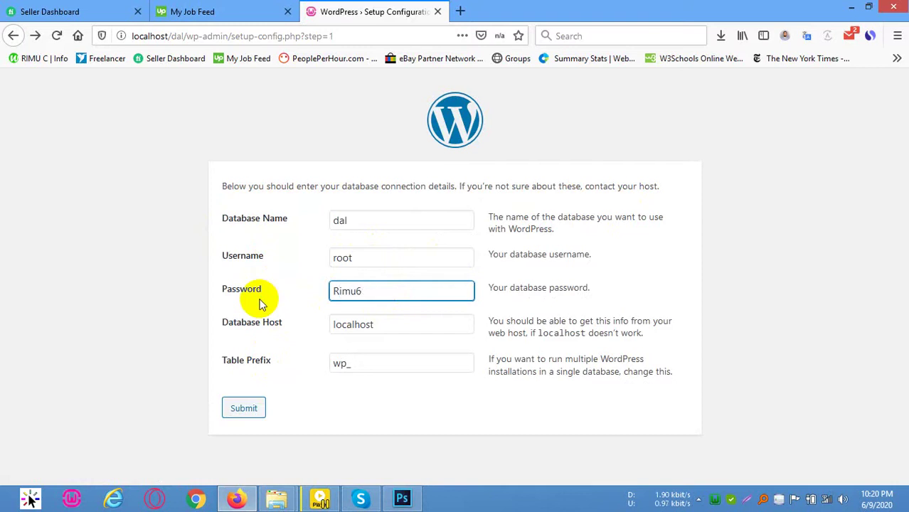
click(237, 409)
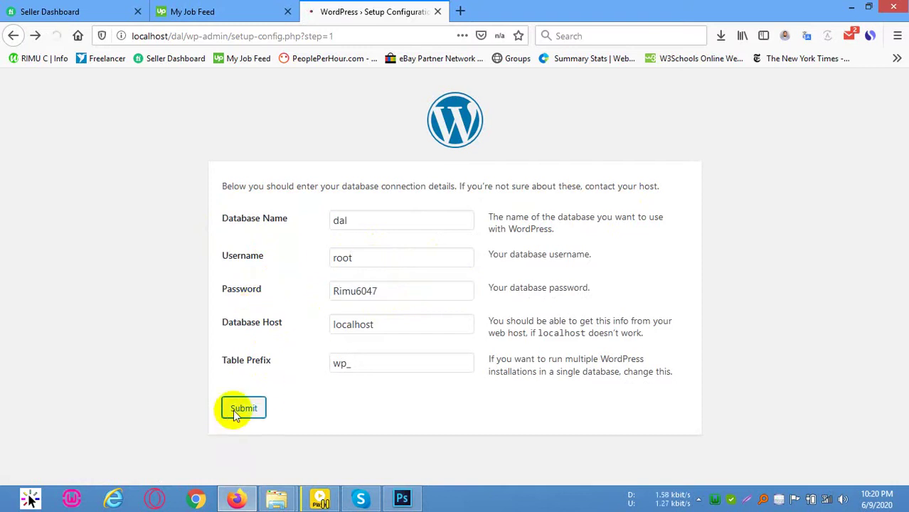
Run the WordPress installation, title the site Dimantion Africa Limited, and fill in username admin and the account password from the saved login.
drag(223, 187, 403, 199)
click(403, 198)
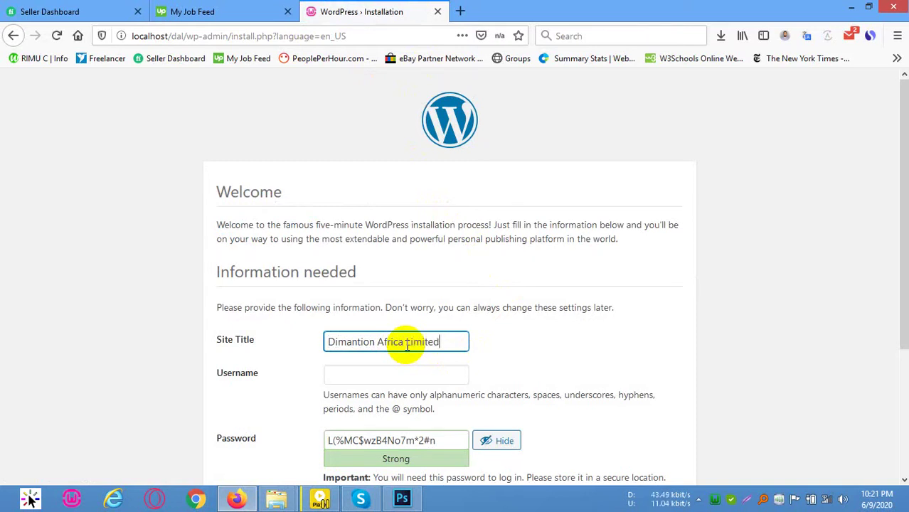
click(341, 375)
text(ad)
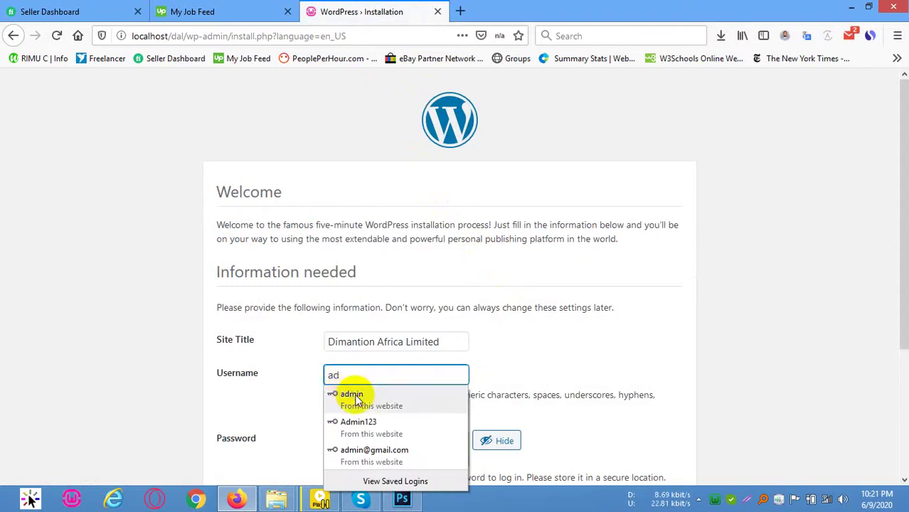
click(341, 391)
scroll(585, 351, down, 3)
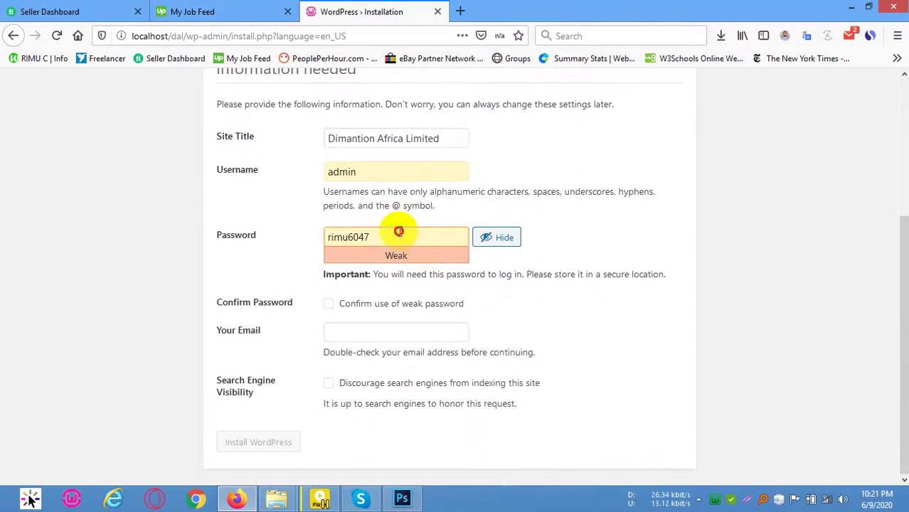
click(414, 237)
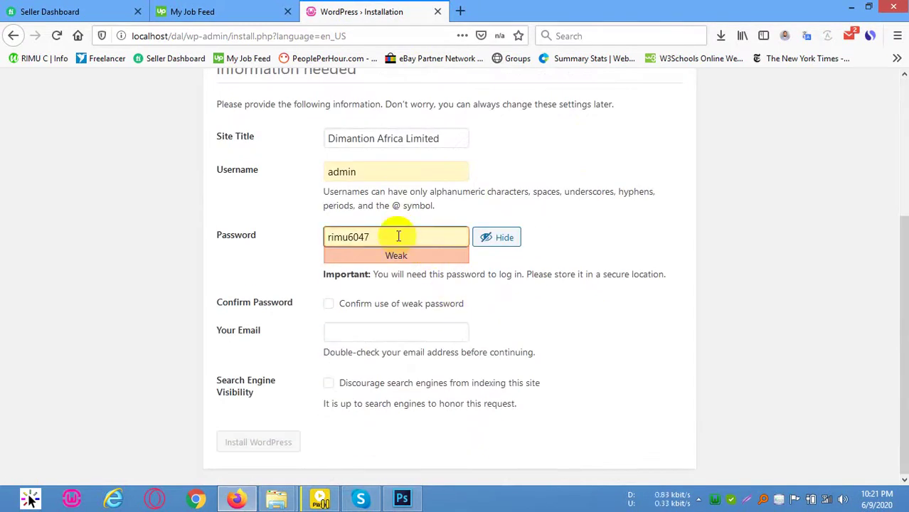
Confirm the use of a weak password, enter the administrator's e-mail address and install WordPress.
click(368, 306)
click(413, 333)
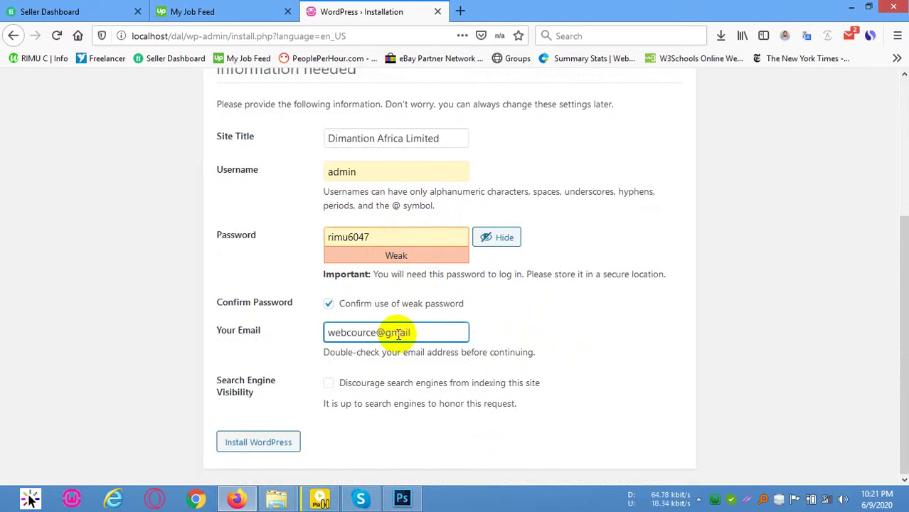
click(449, 388)
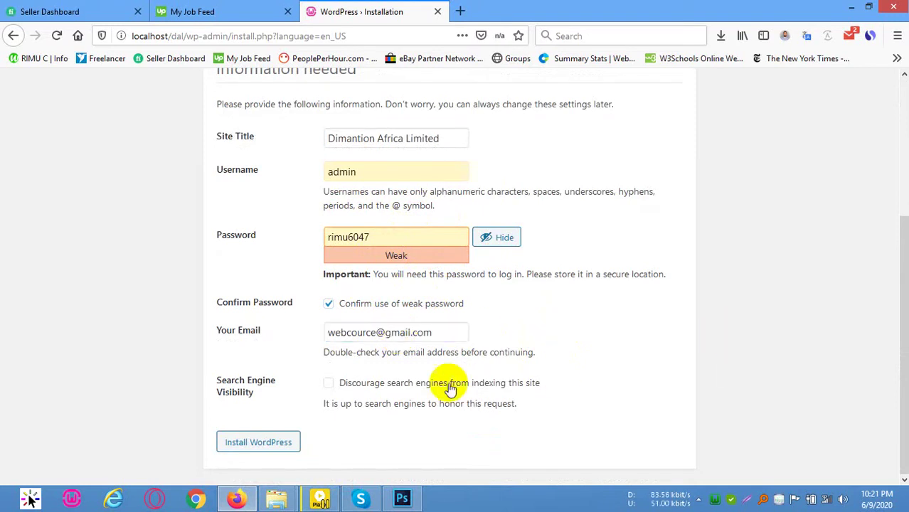
click(223, 438)
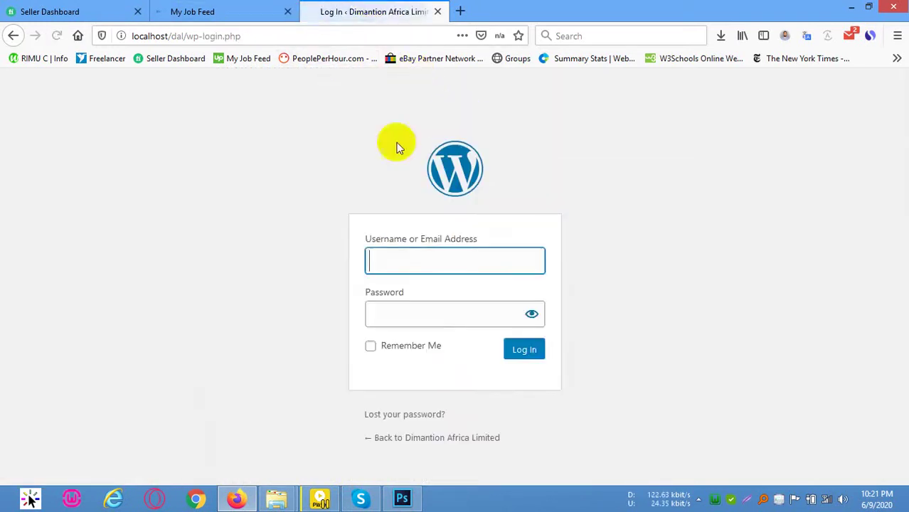
Log in to WordPress as admin with the saved account password and Remember Me enabled.
click(405, 264)
click(405, 22)
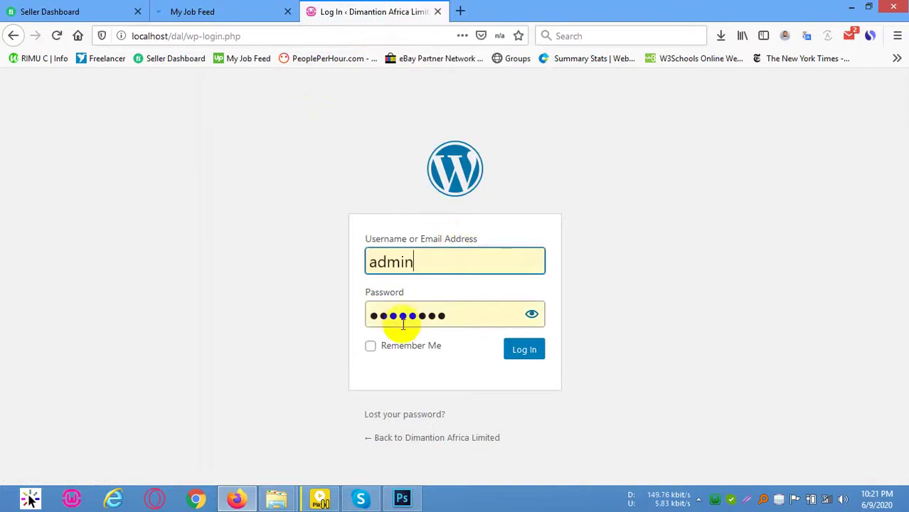
click(370, 346)
click(525, 350)
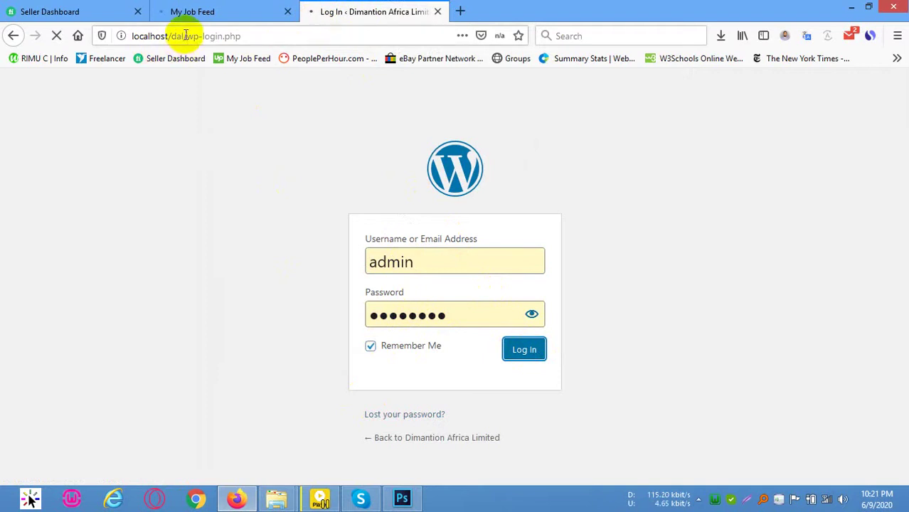
Copy the localhost/dal address, open it in a new browser tab and look through the site's front page down to the footer.
drag(182, 36, 102, 32)
key(ctrl+c)
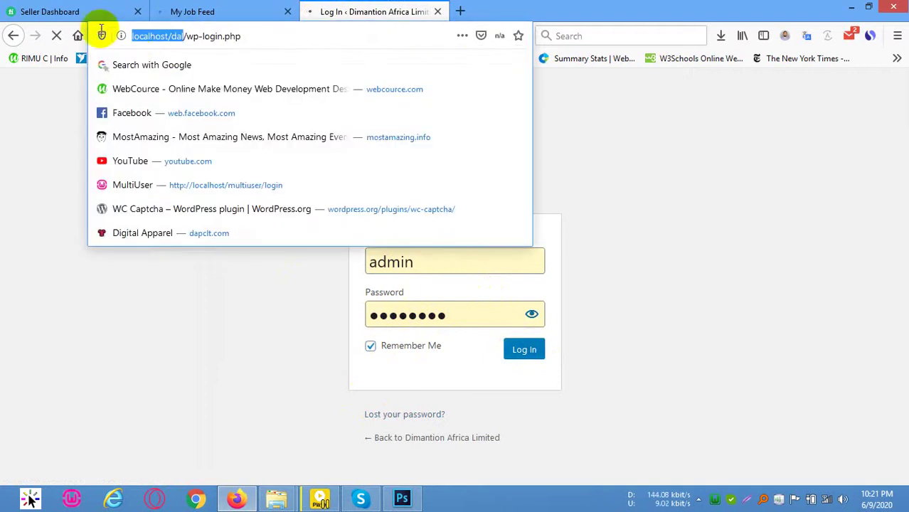
click(459, 12)
key(ctrl+v)
key(Escape)
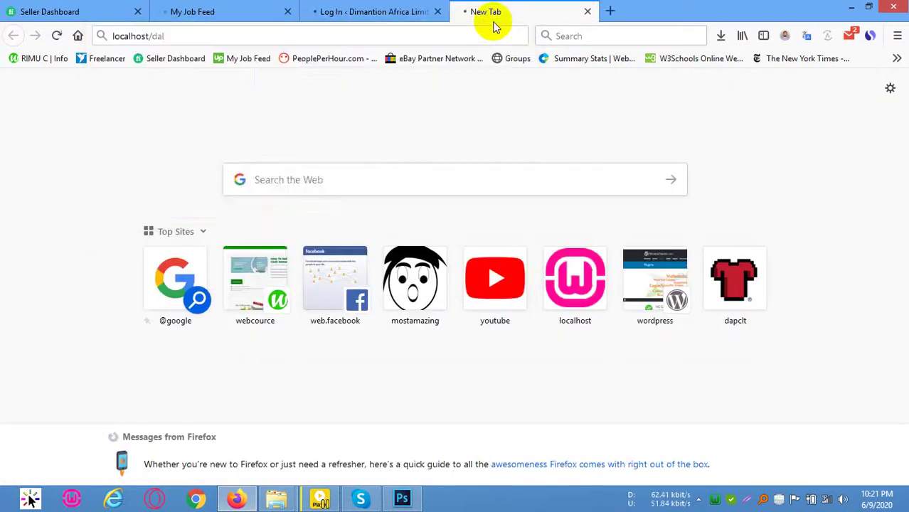
key(Return)
scroll(498, 320, down, 10)
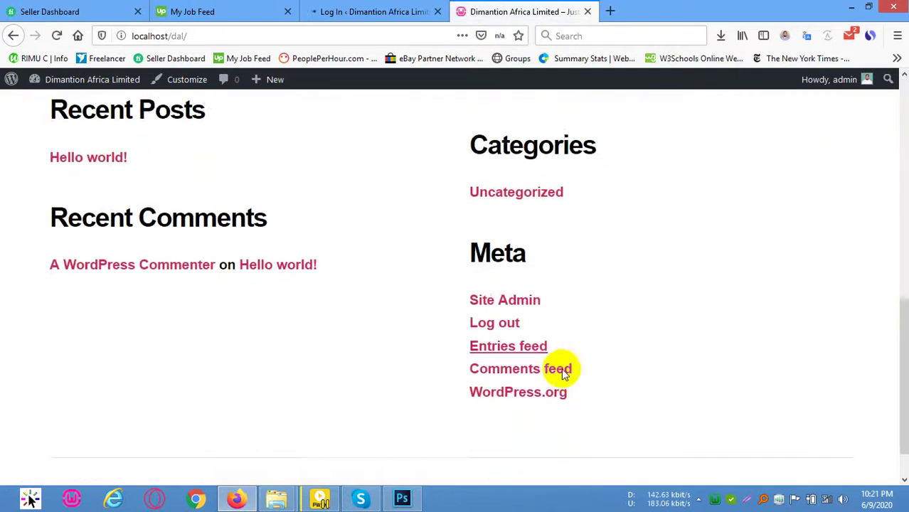
scroll(903, 335, down, 2)
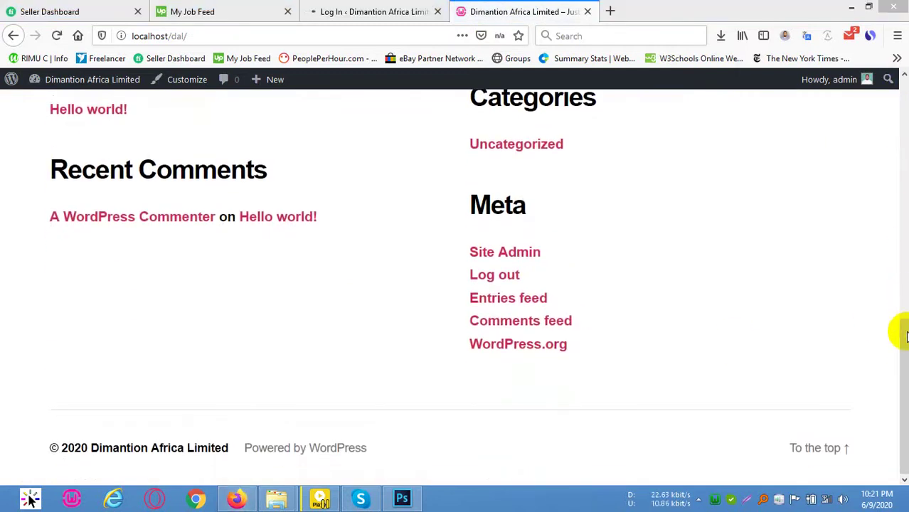
drag(896, 328, 895, 68)
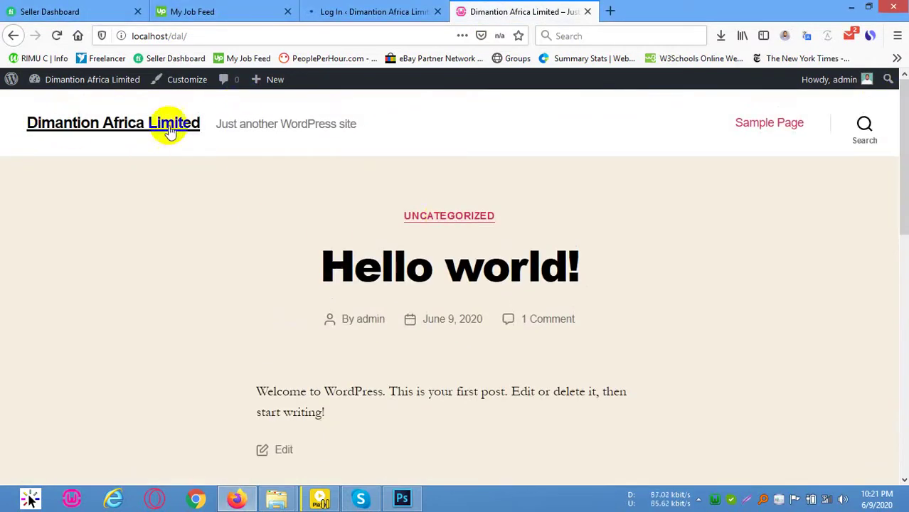
click(350, 11)
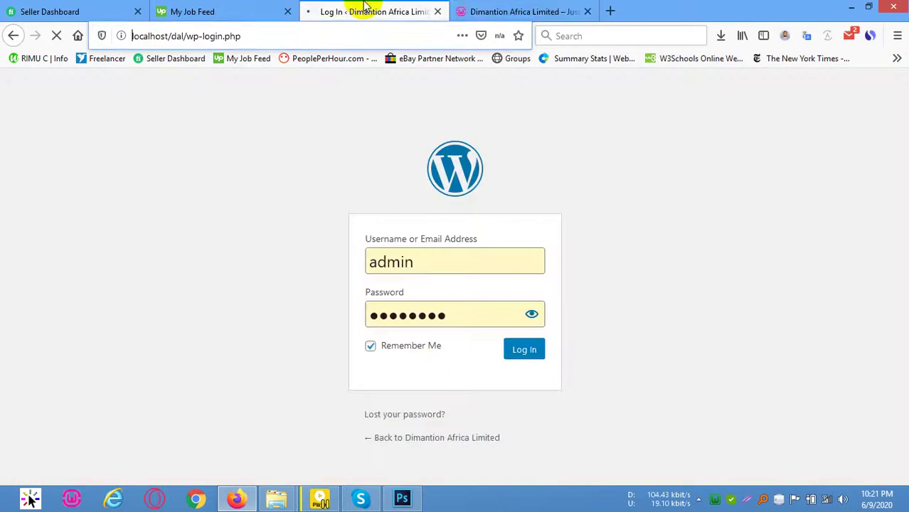
click(473, 12)
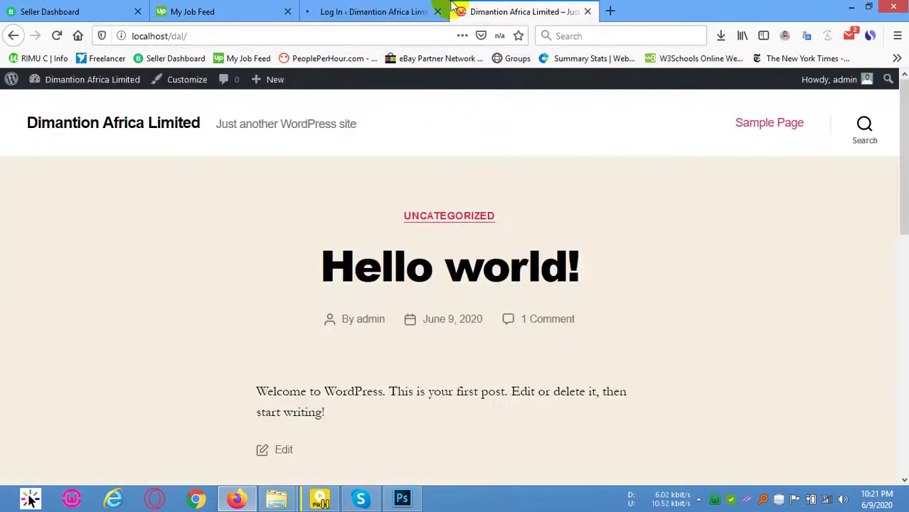
click(416, 12)
Switch to the dal folder in File Explorer and open wp-config.php in Notepad++.
mouse_move(307, 500)
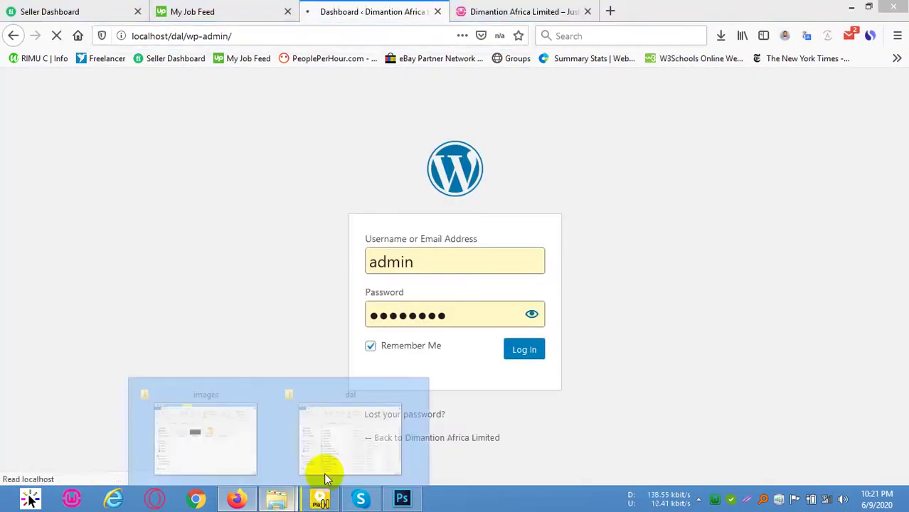
click(379, 428)
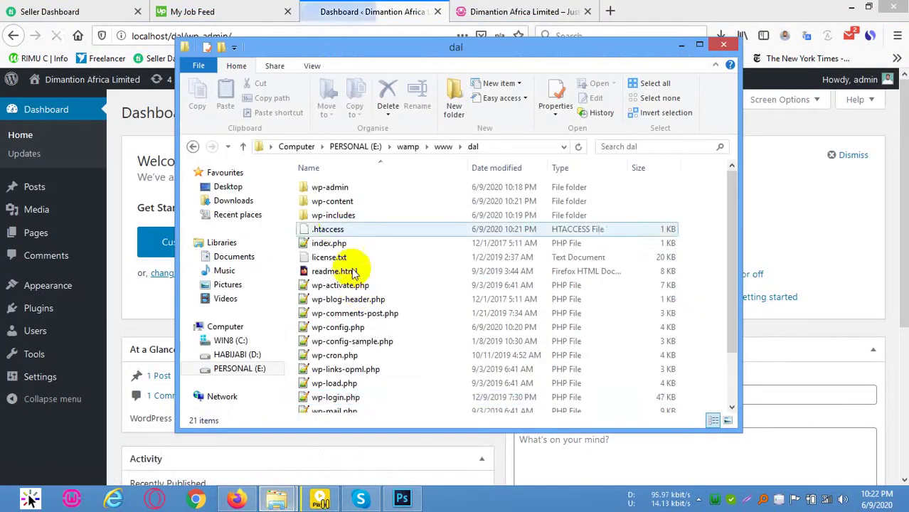
click(336, 342)
click(367, 328)
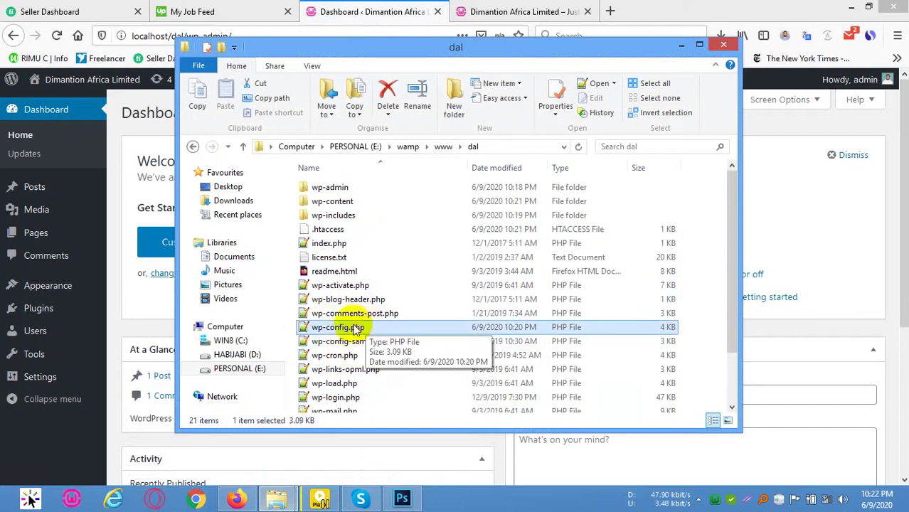
right_click(348, 332)
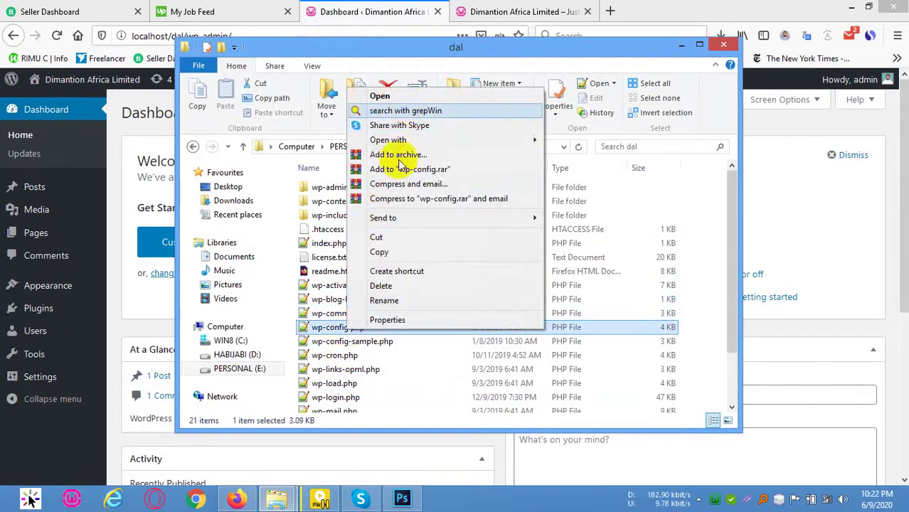
click(379, 95)
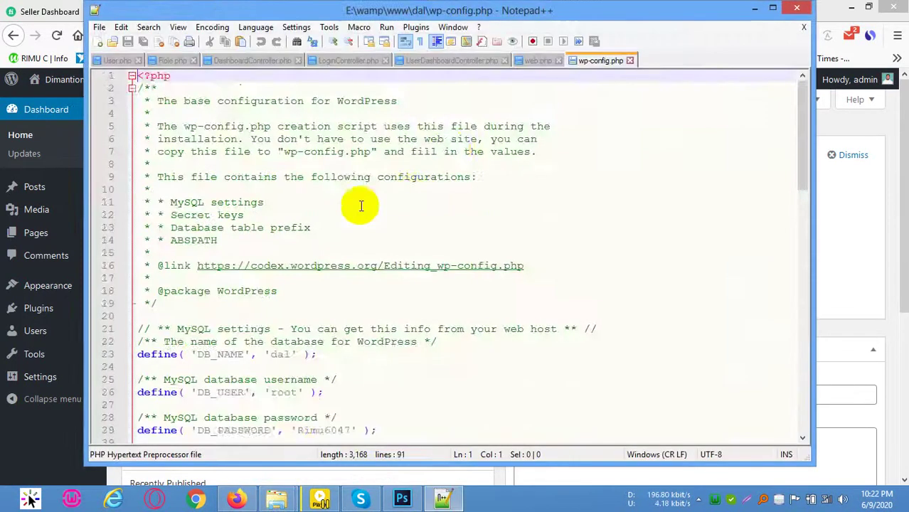
Examine the MySQL settings in wp-config.php: database name, username, password and hostname.
scroll(254, 252, down, 3)
click(279, 277)
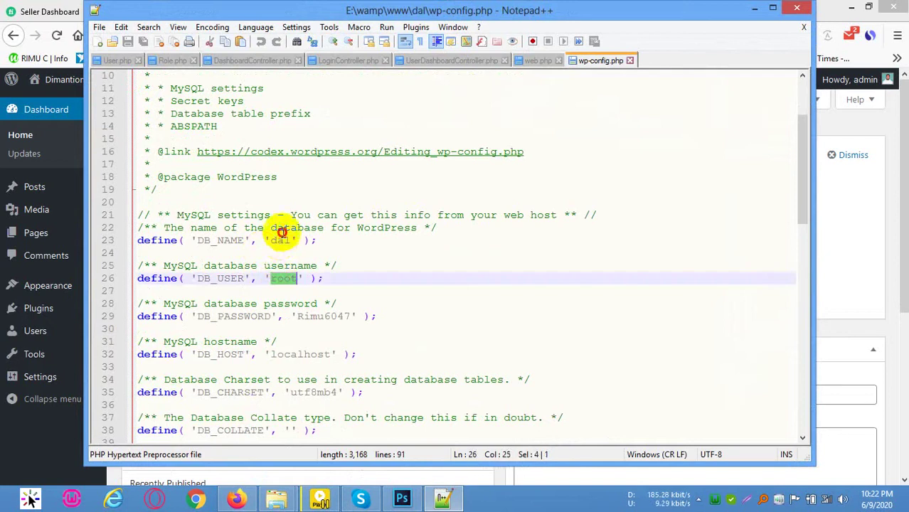
click(282, 233)
double_click(281, 240)
double_click(285, 278)
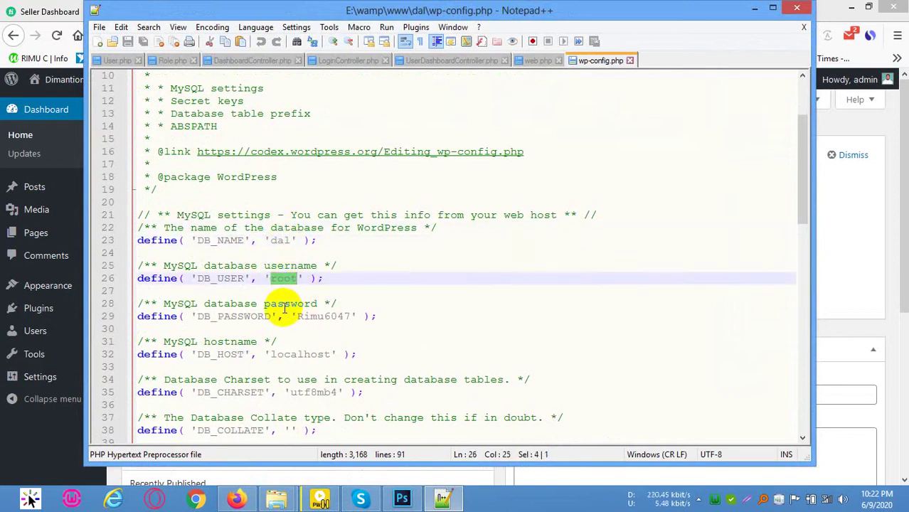
double_click(311, 318)
scroll(382, 324, down, 2)
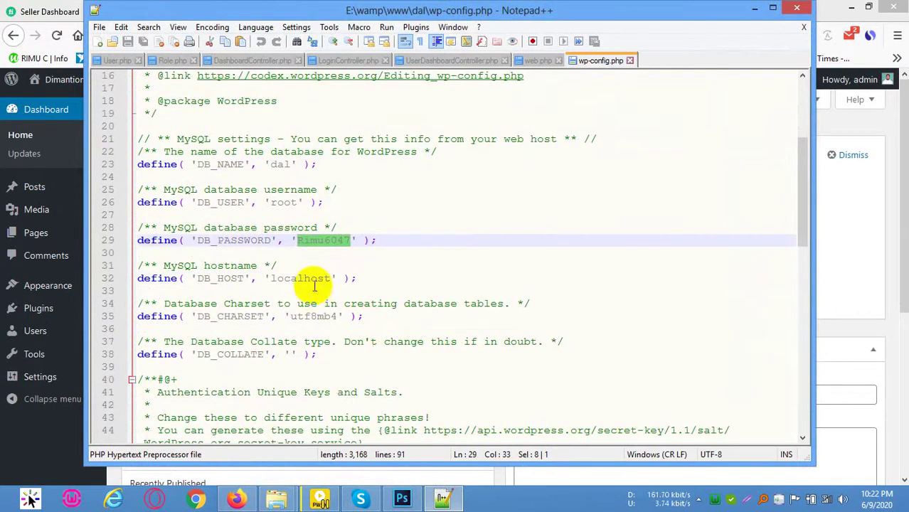
click(310, 278)
scroll(315, 300, down, 2)
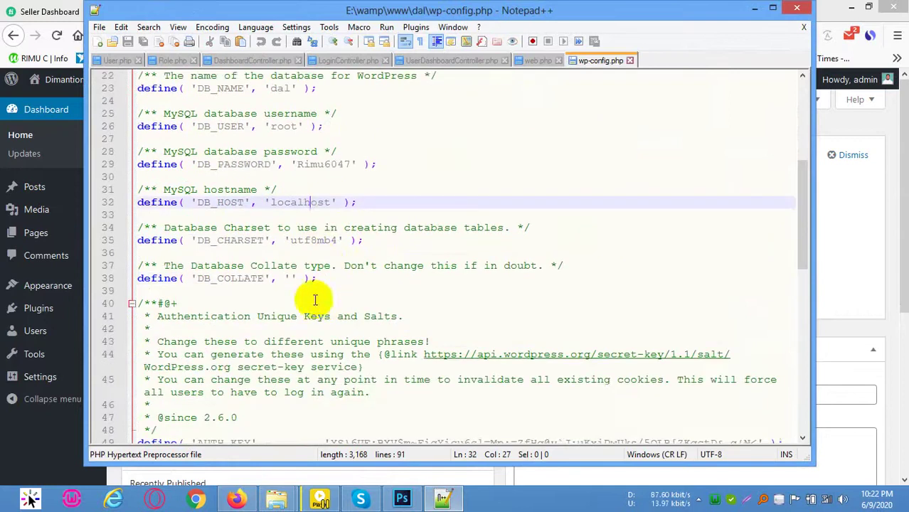
Examine the authentication keys and salts, table prefix and debugging settings in wp-config.php.
scroll(289, 252, down, 8)
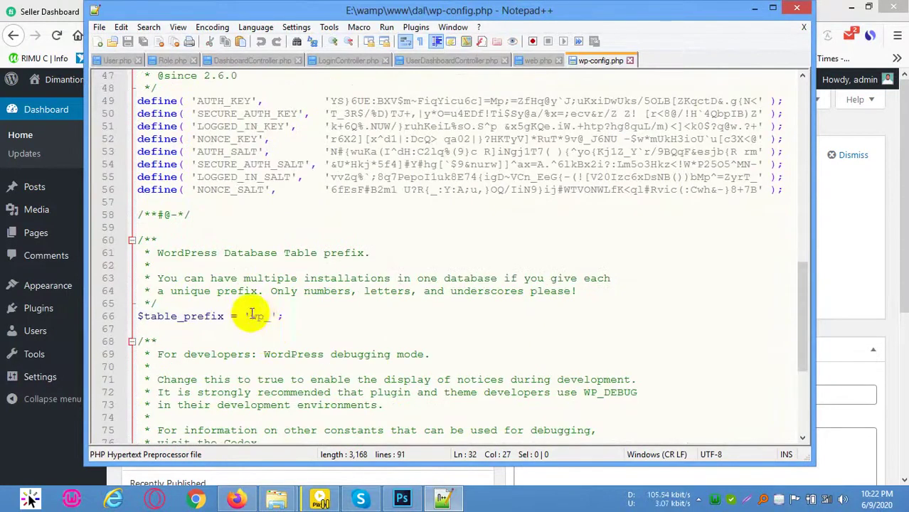
click(252, 314)
click(412, 290)
scroll(412, 285, down, 5)
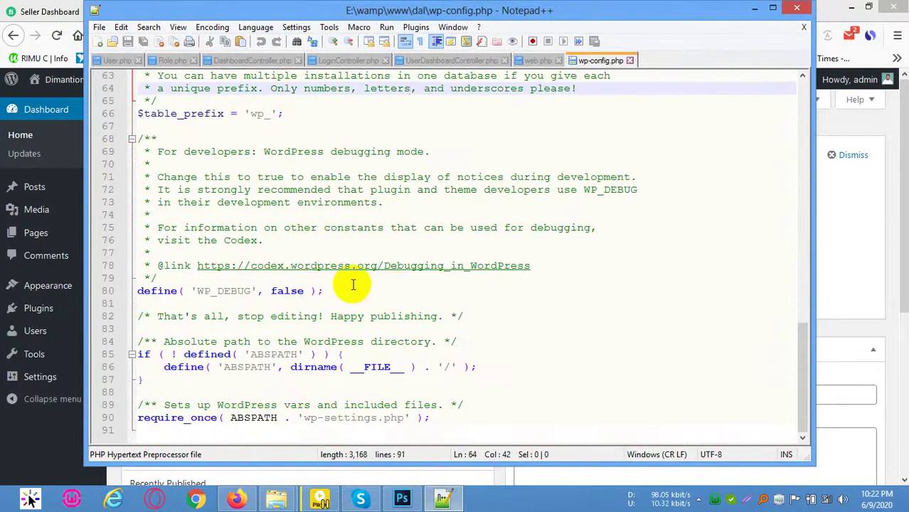
scroll(367, 279, up, 10)
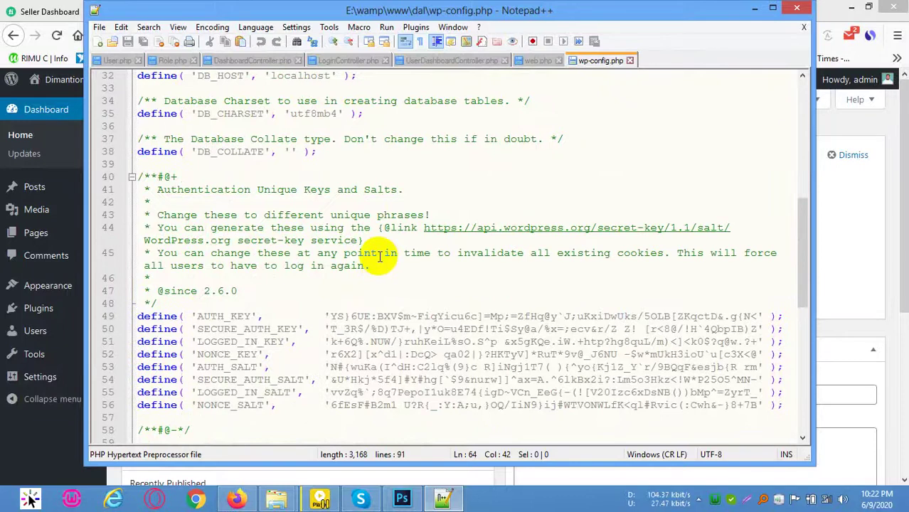
scroll(428, 269, down, 10)
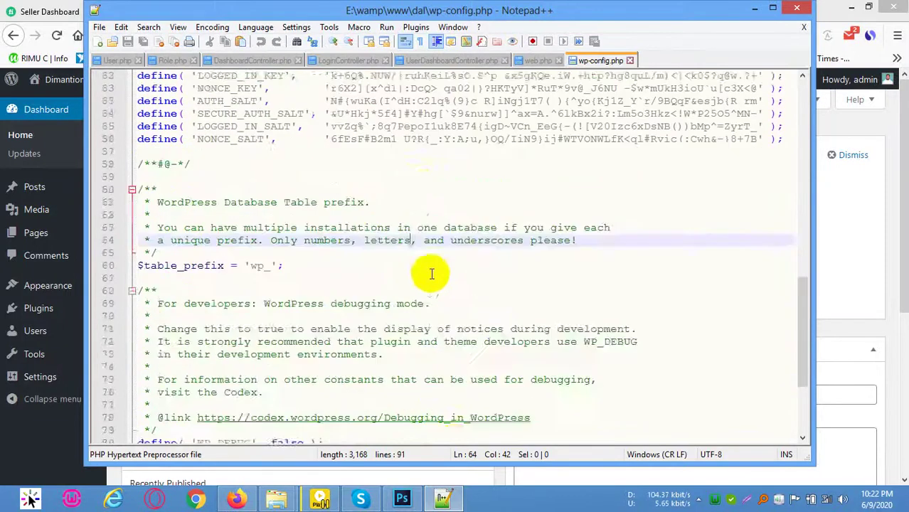
scroll(468, 256, up, 20)
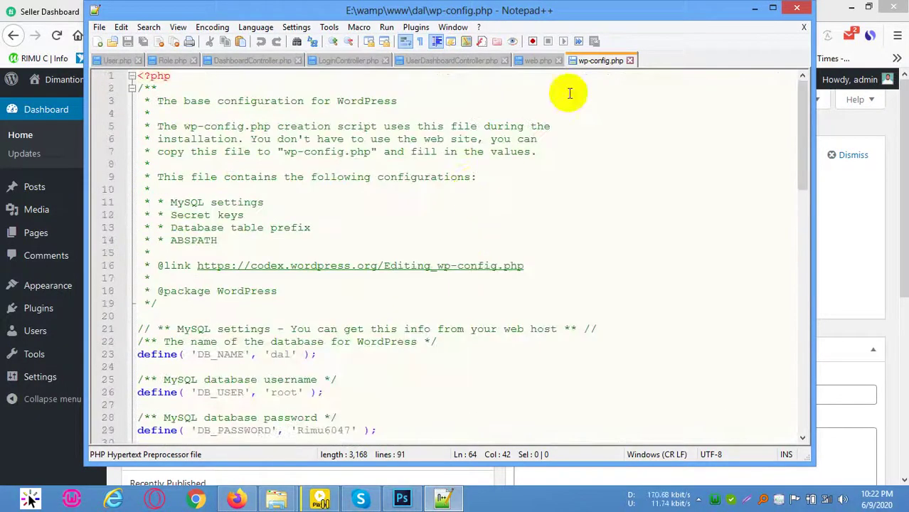
Return to the browser and review the WordPress dashboard, the site's front page and its local address.
click(834, 22)
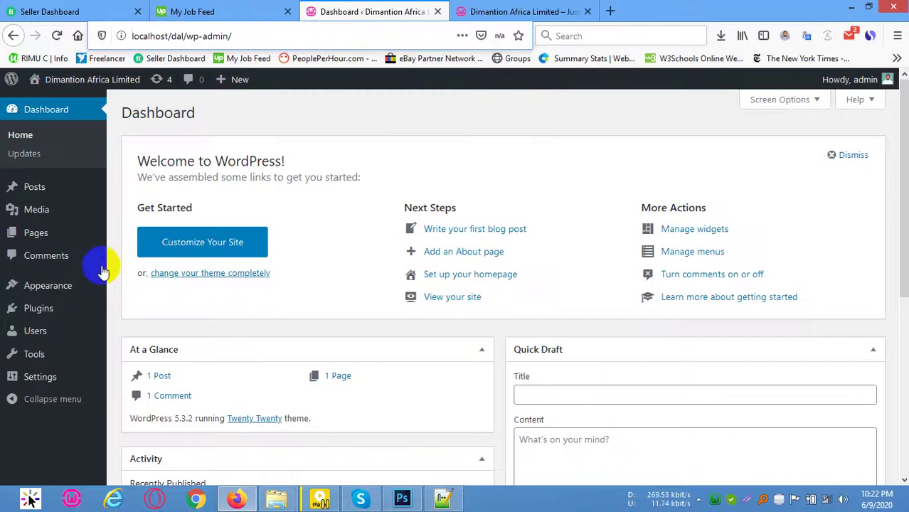
scroll(78, 320, down, 5)
scroll(67, 457, up, 5)
click(498, 11)
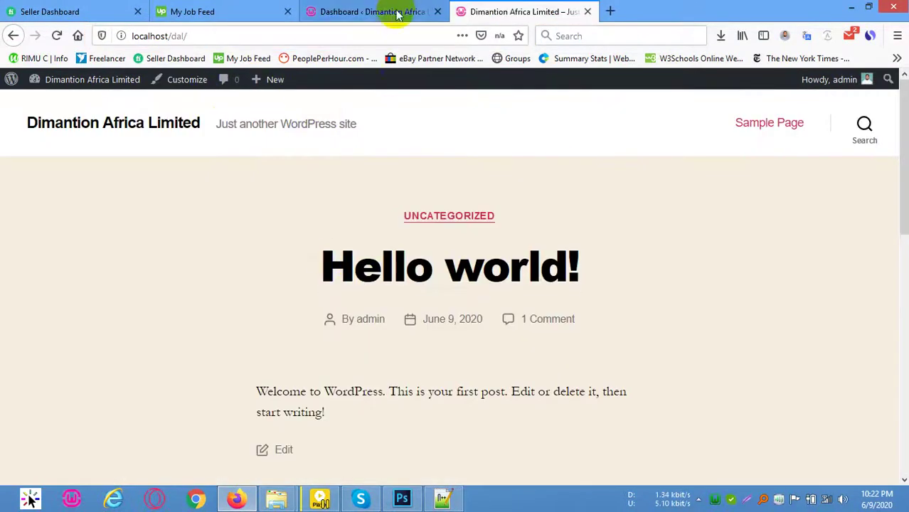
click(149, 35)
text(loca)
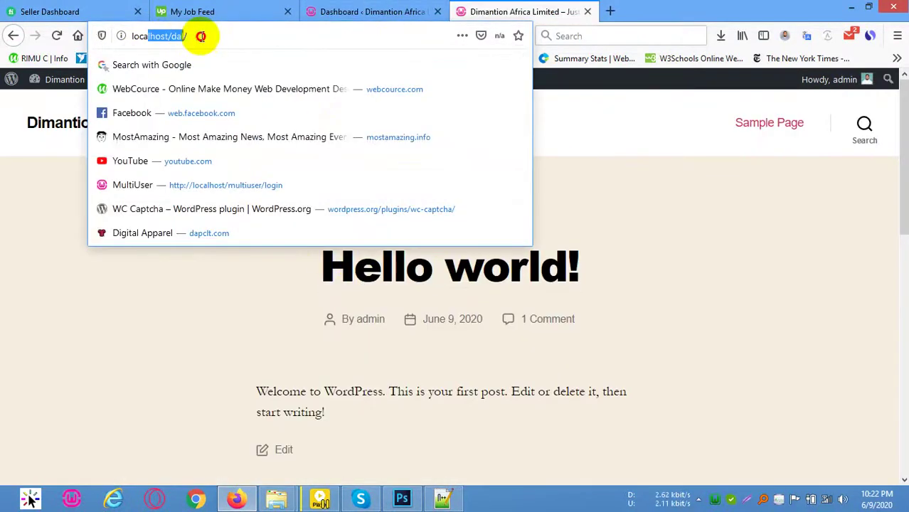
Return to the admin dashboard and open the site's theme management page.
click(384, 14)
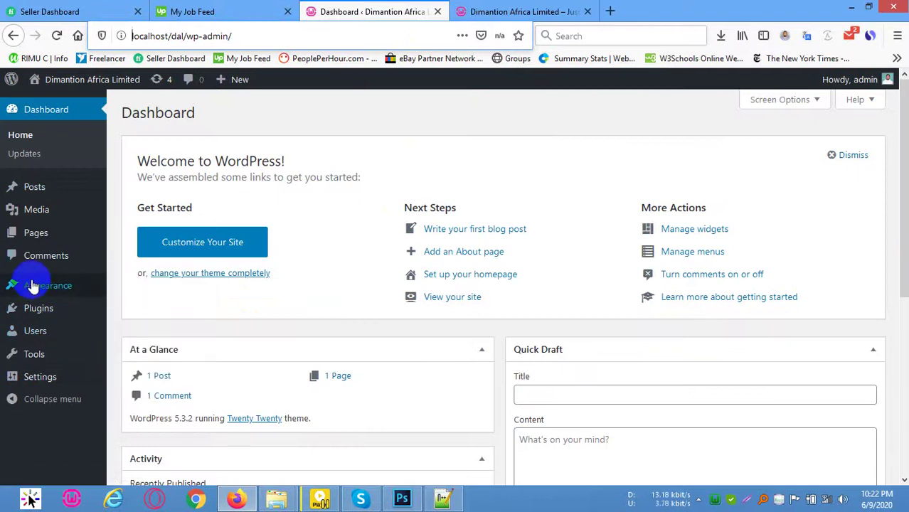
click(124, 285)
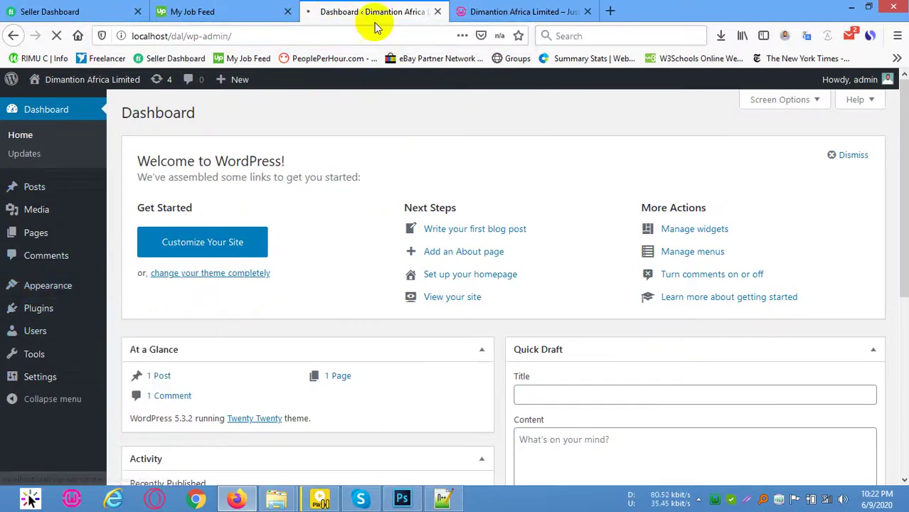
Switch to File Explorer, open the themes folder inside dal\wp-content and examine the theme folders it contains.
click(293, 500)
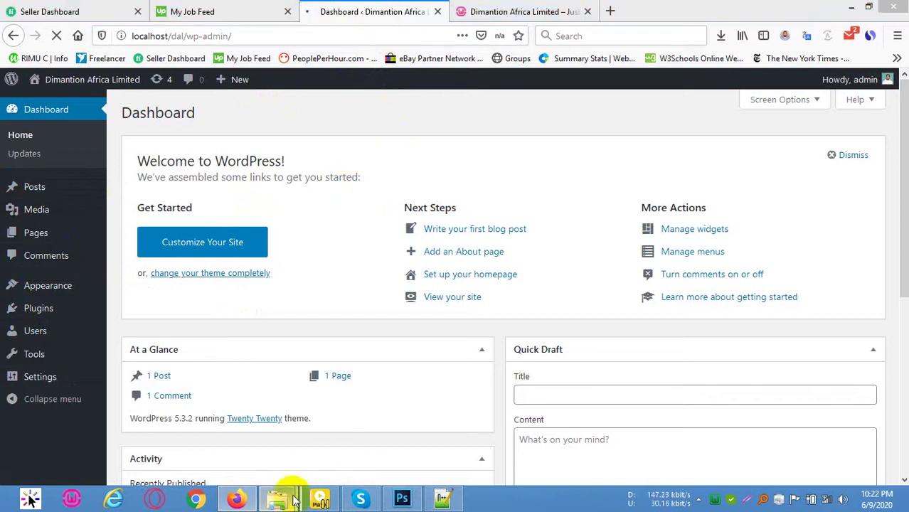
click(345, 447)
double_click(336, 201)
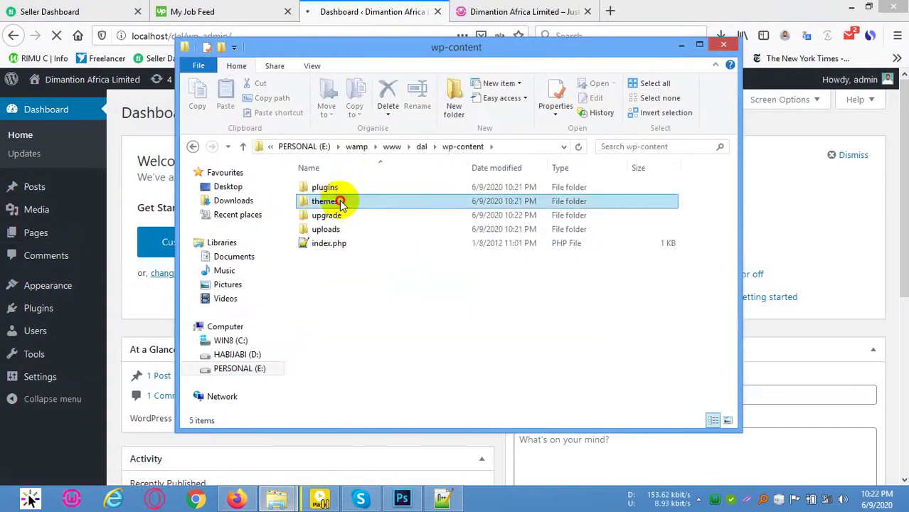
double_click(341, 203)
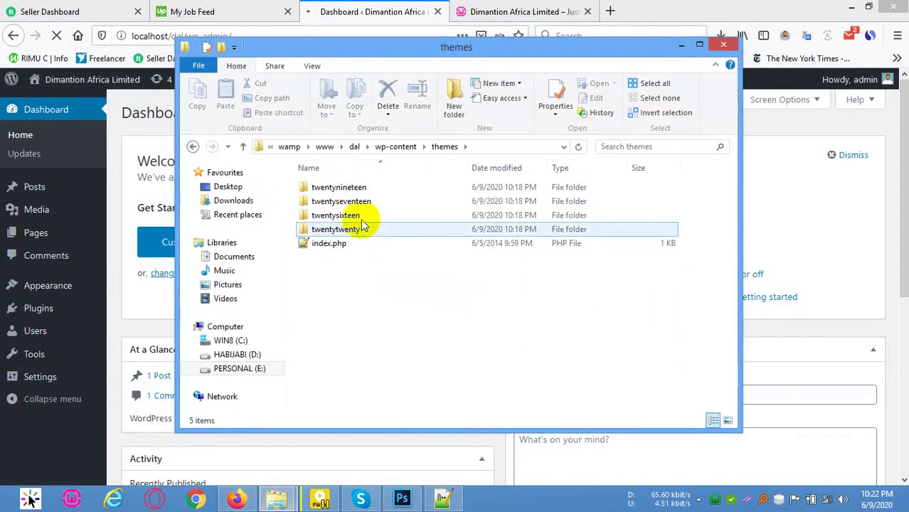
drag(708, 186, 580, 229)
click(433, 320)
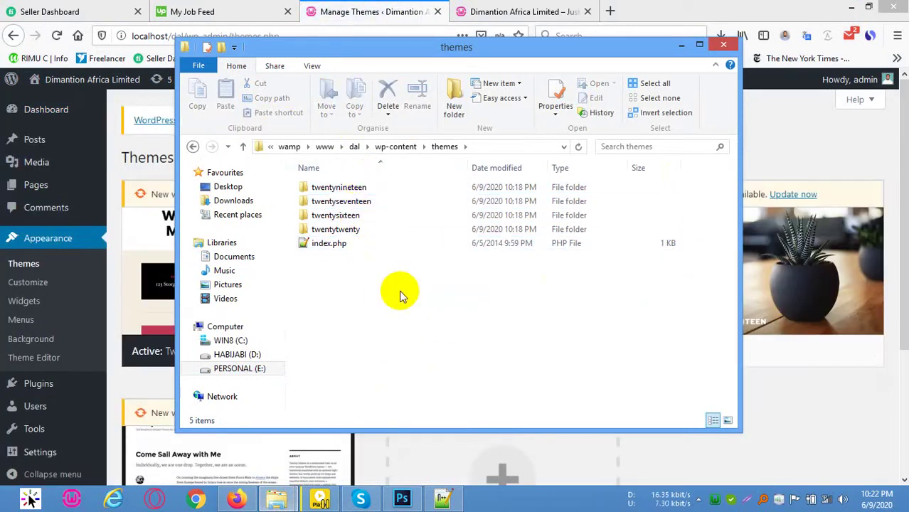
Return to the browser and review the installed themes on the site's theme management page.
click(404, 5)
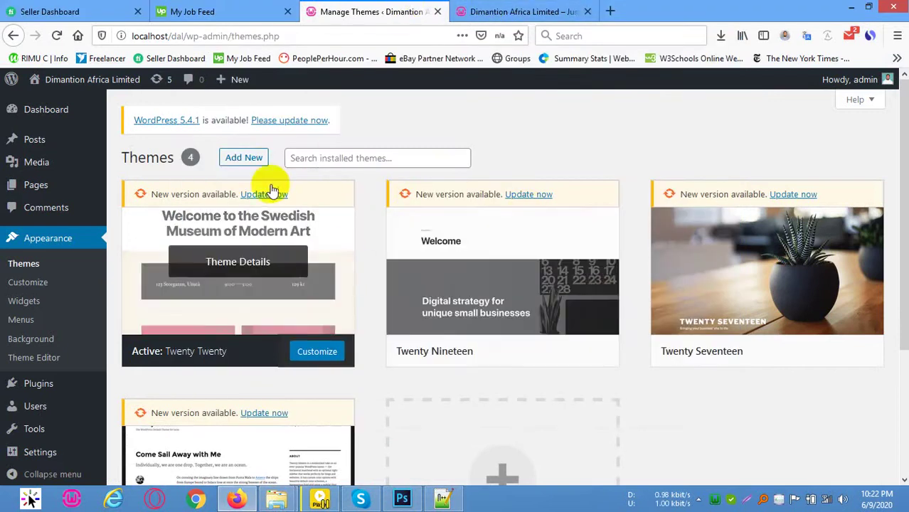
scroll(666, 386, down, 1)
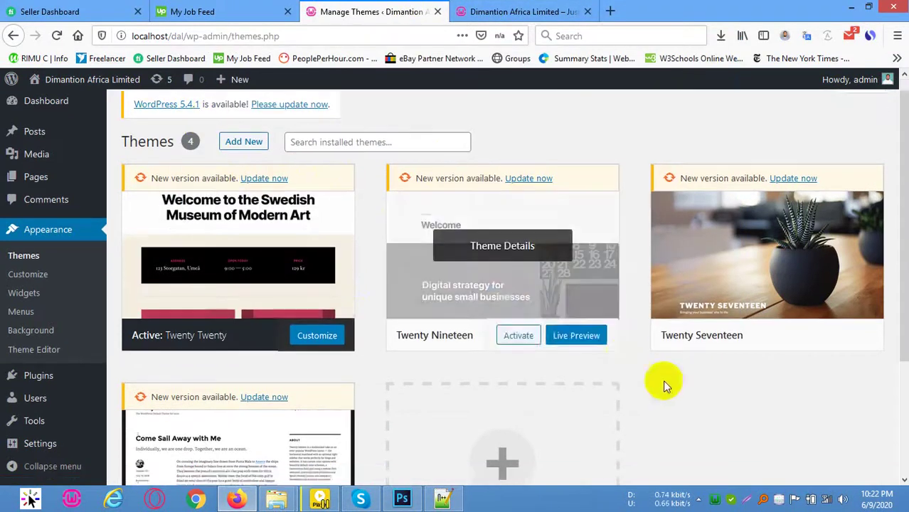
scroll(264, 152, up, 1)
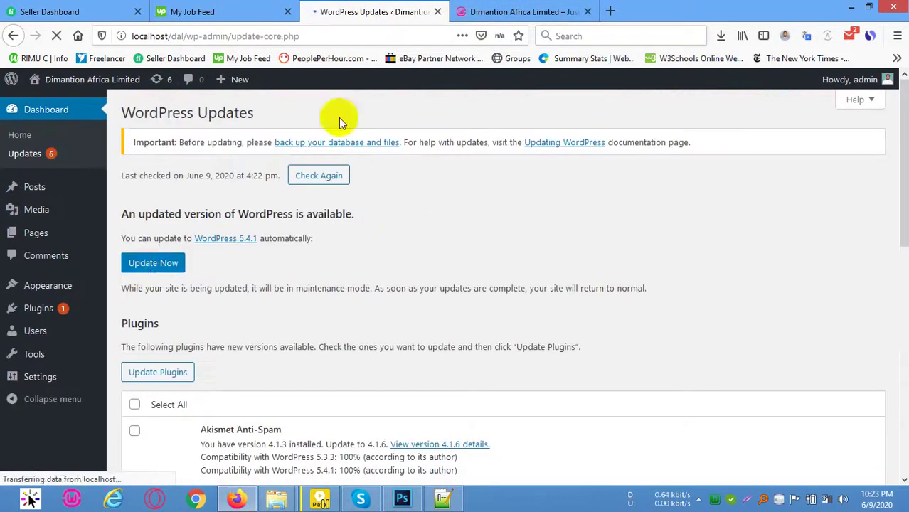
Start the automatic WordPress update to version 5.4.1, check the site's front-page tab and return to the update page.
click(150, 267)
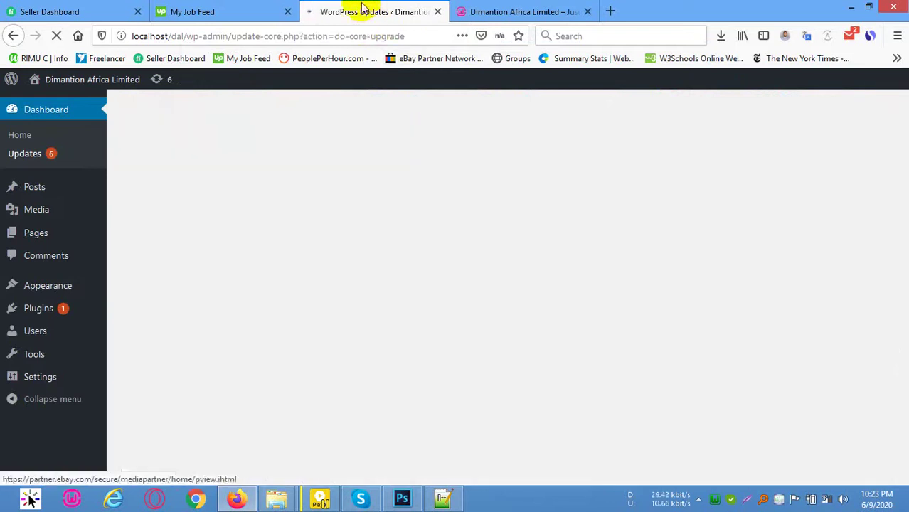
click(544, 9)
click(353, 6)
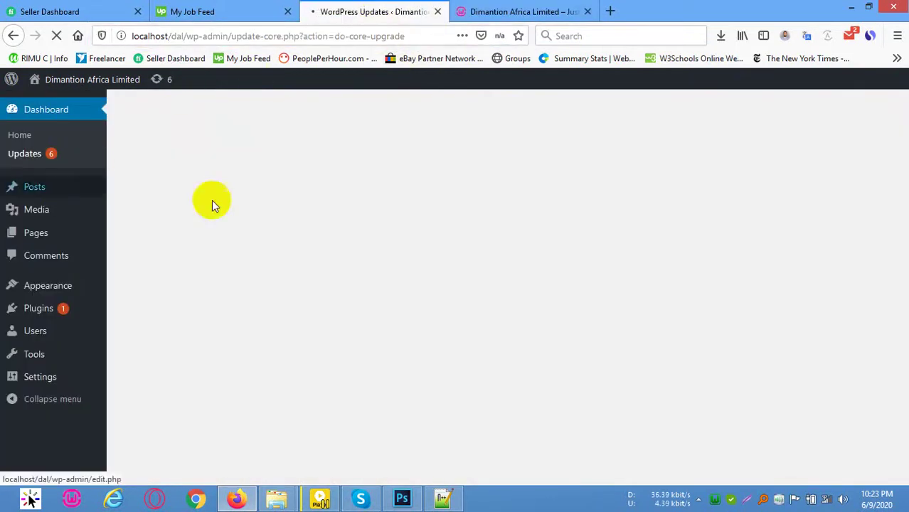